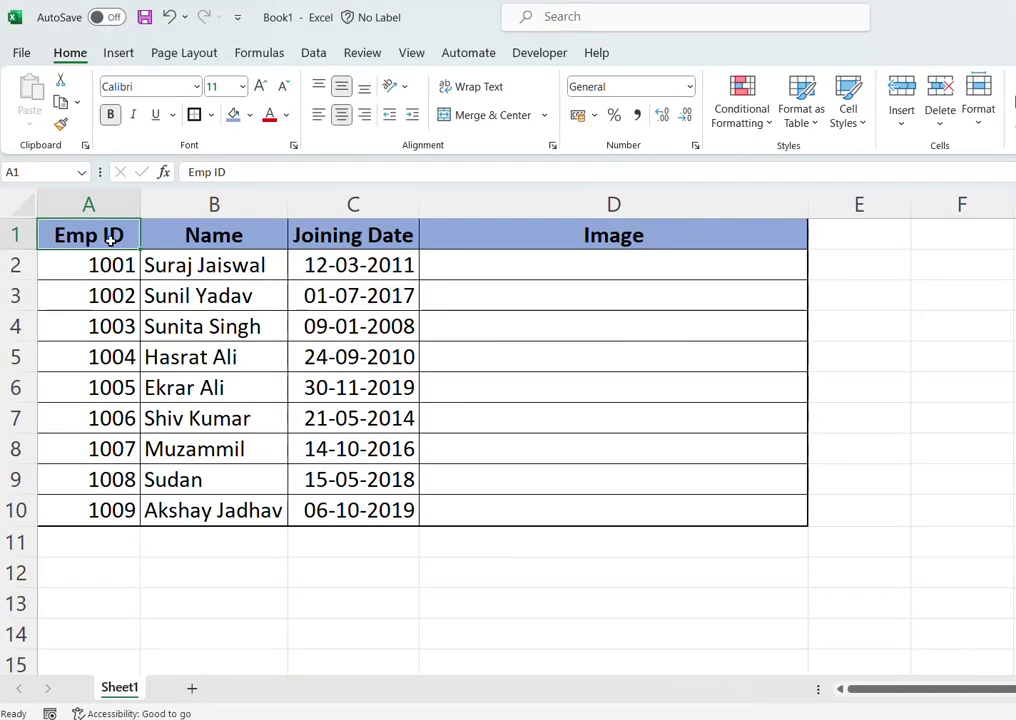
Step: Select cell D2, the first cell of the employee table's Image column
{"action": "left_click_drag", "start_coordinate": [107, 228], "coordinate": [560, 512]}
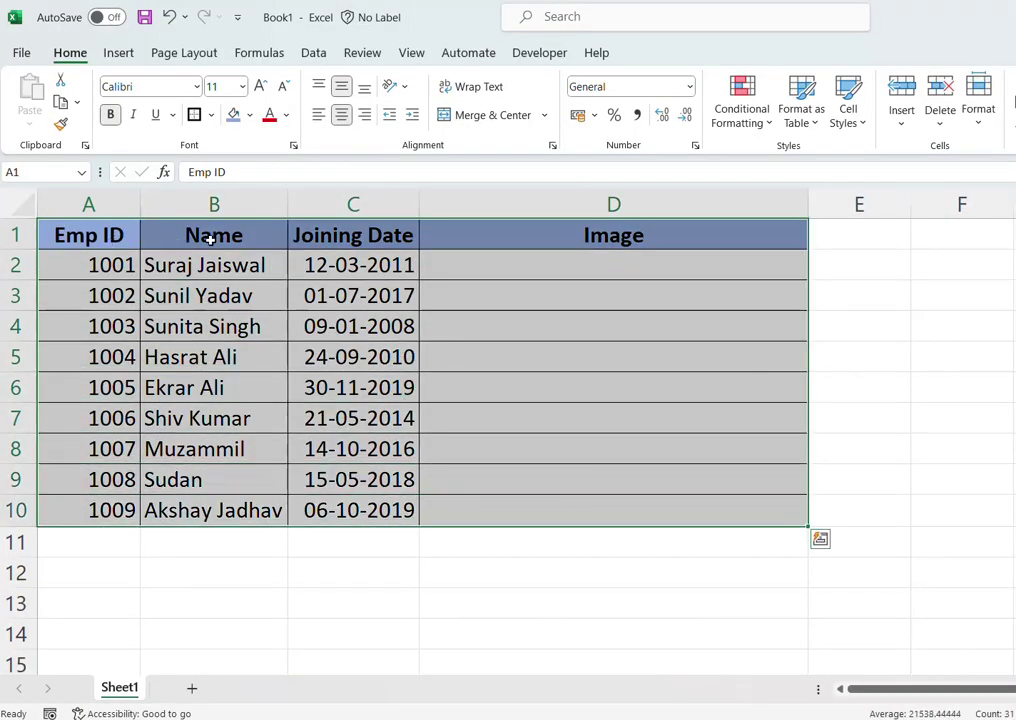
{"action": "left_click", "coordinate": [320, 233]}
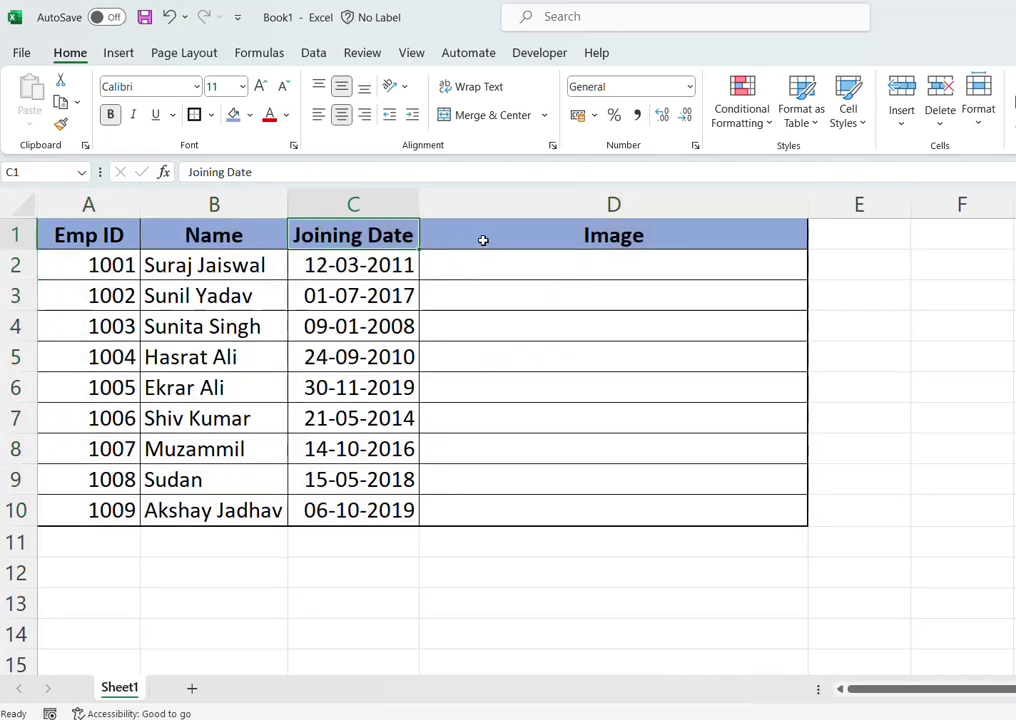
{"action": "left_click", "coordinate": [482, 236]}
{"action": "left_click", "coordinate": [478, 265]}
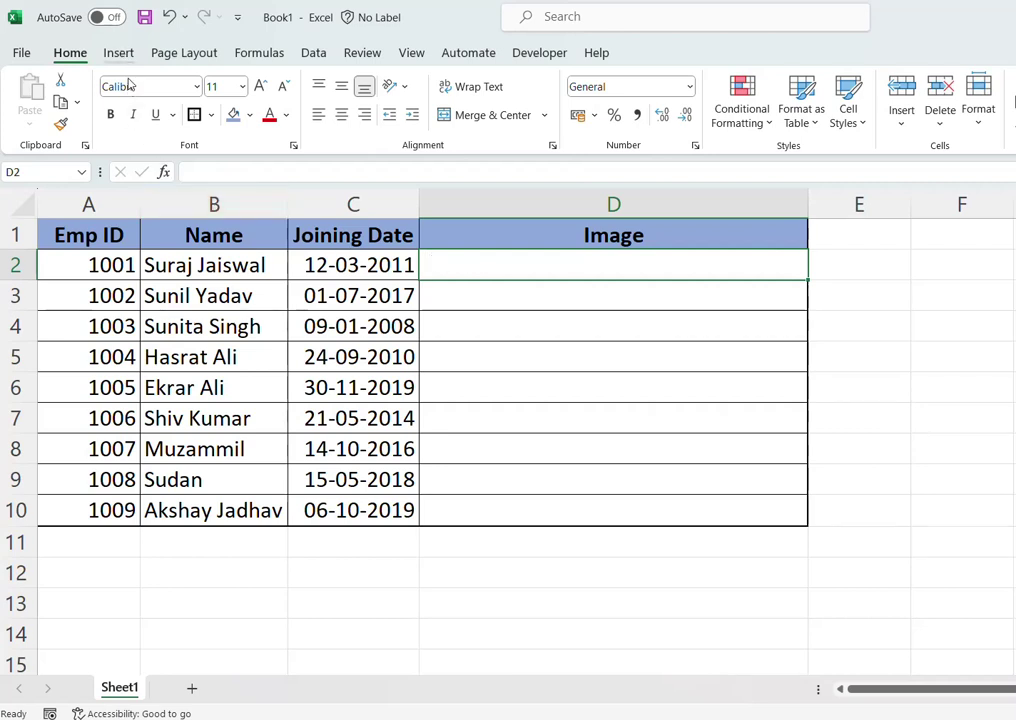
Step: Insert a hyperlink in D2 to Image.png in the Pictures folder
{"action": "left_click", "coordinate": [118, 52]}
{"action": "left_click", "coordinate": [989, 110]}
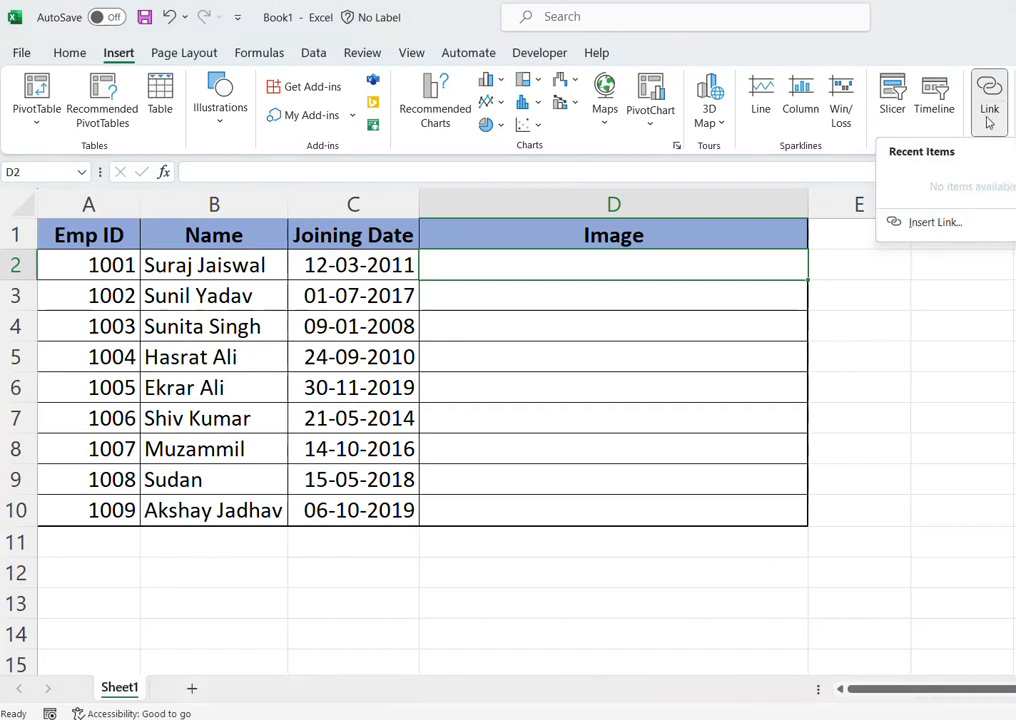
{"action": "left_click", "coordinate": [925, 234]}
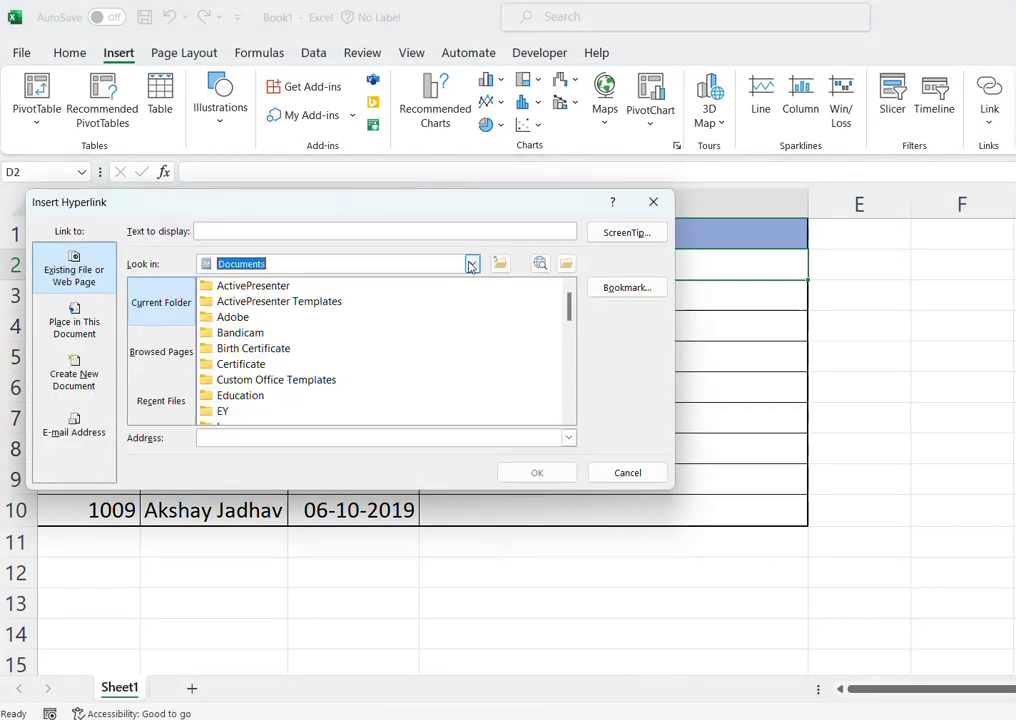
{"action": "left_click", "coordinate": [471, 264]}
{"action": "left_click", "coordinate": [260, 395]}
{"action": "left_click", "coordinate": [241, 348]}
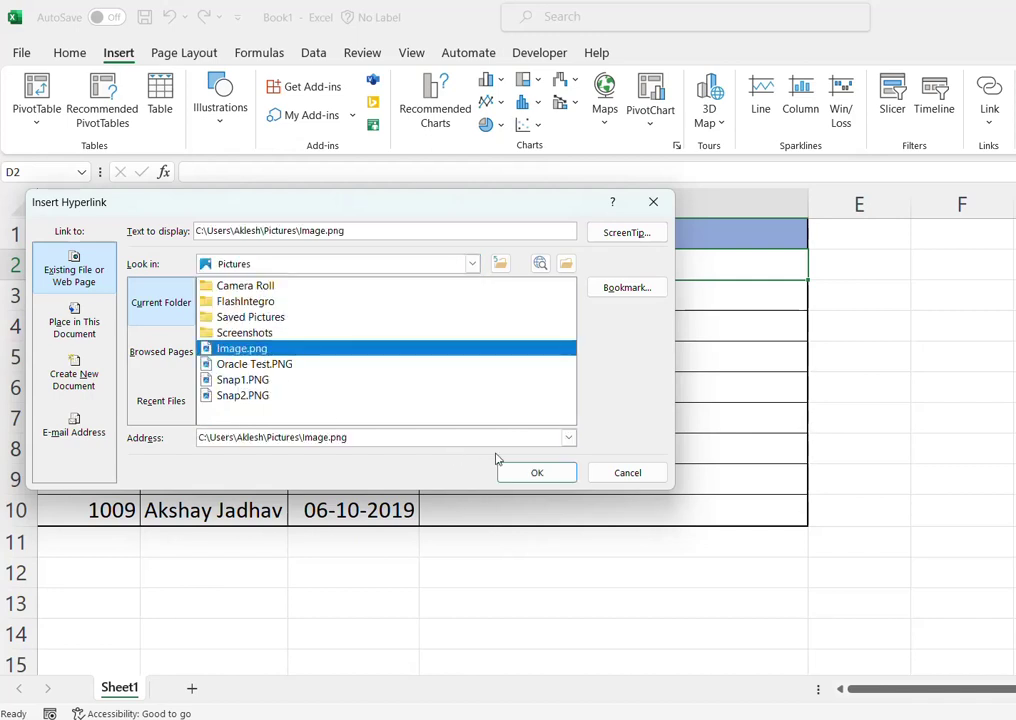
{"action": "left_click", "coordinate": [535, 472]}
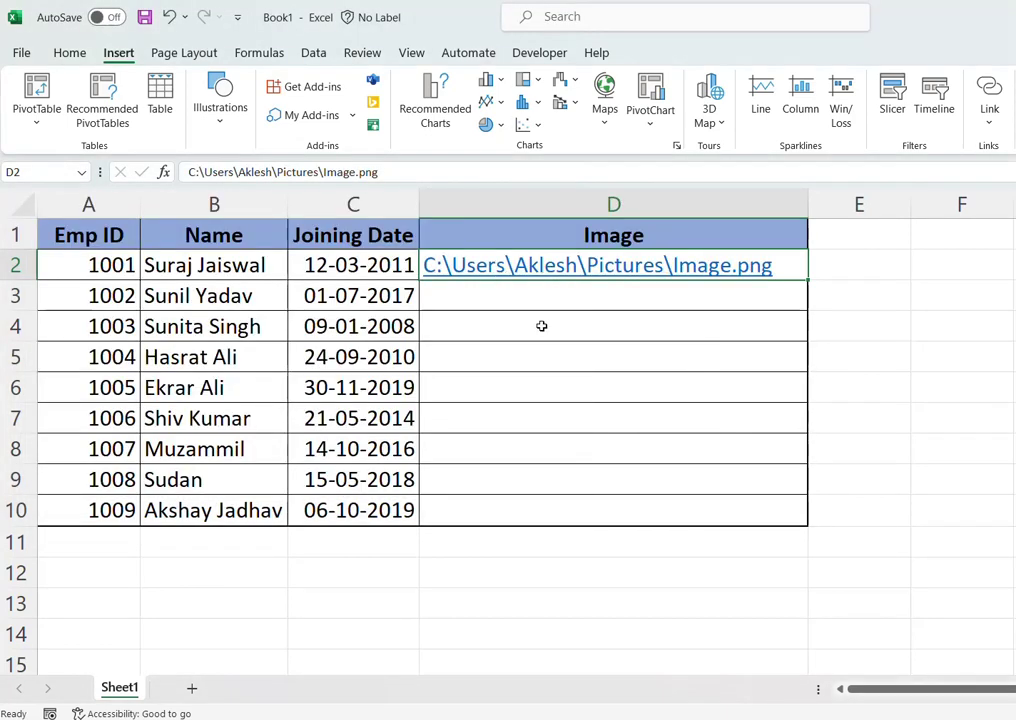
Step: Fill the Image.png link down from D2 through D10
{"action": "key", "text": "shift+Down"}
{"action": "key", "text": "shift+Down"}
{"action": "key", "text": "shift+Down"}
{"action": "key", "text": "shift+Down"}
{"action": "key", "text": "shift+Down"}
{"action": "key", "text": "shift+Down"}
{"action": "key", "text": "shift+Down"}
{"action": "key", "text": "shift+Down"}
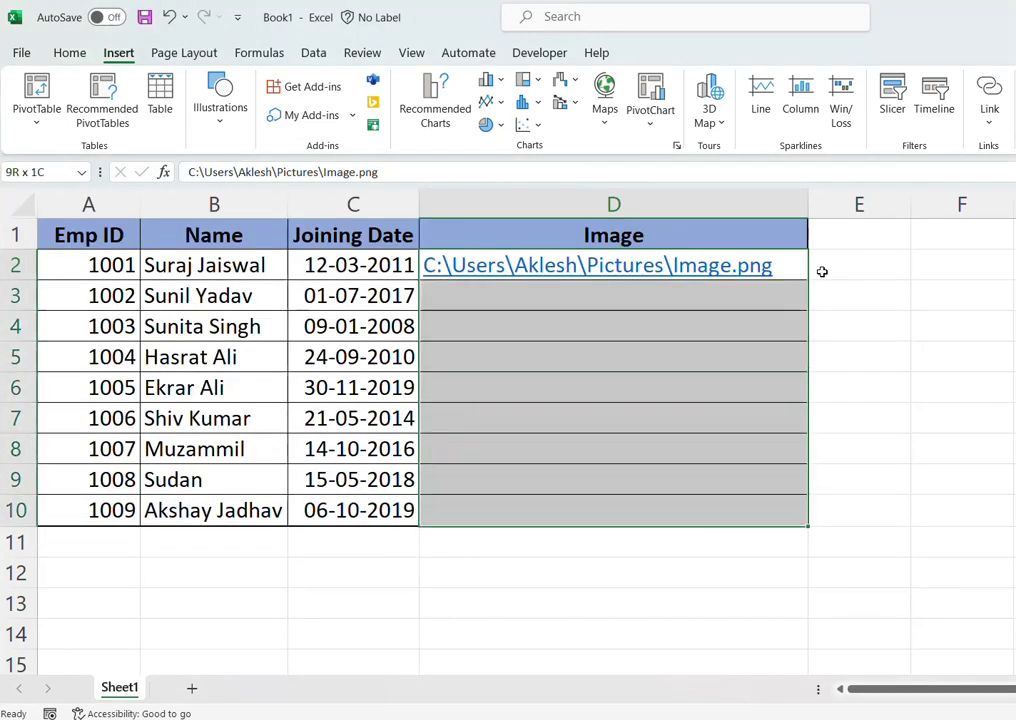
{"action": "key", "text": "ctrl+d"}
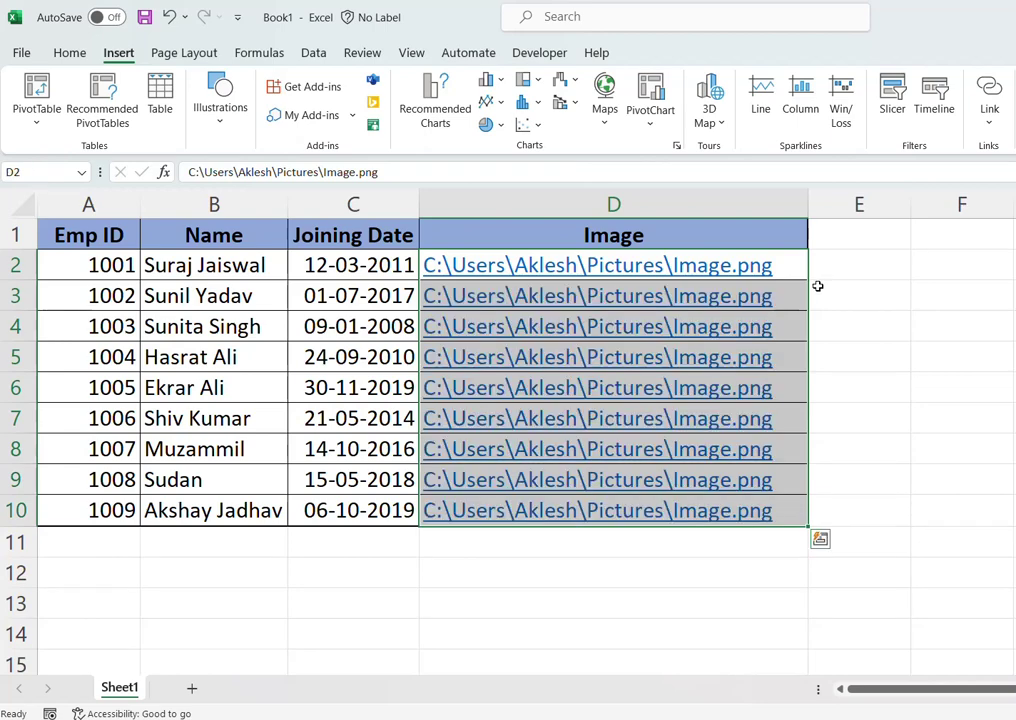
{"action": "left_click", "coordinate": [817, 287]}
{"action": "left_click_drag", "start_coordinate": [796, 267], "coordinate": [787, 509]}
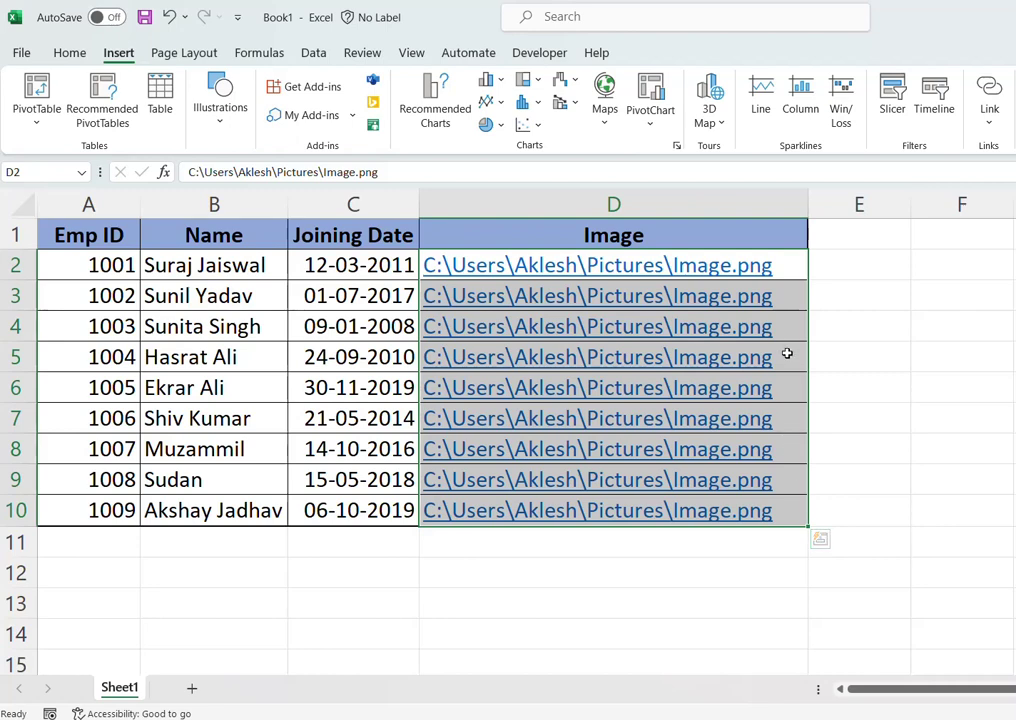
Step: Replace every \ with \\ in the Image paths, then select the employee table A1:D10
{"action": "key", "text": "ctrl+h"}
{"action": "type", "text": "\\\\"}
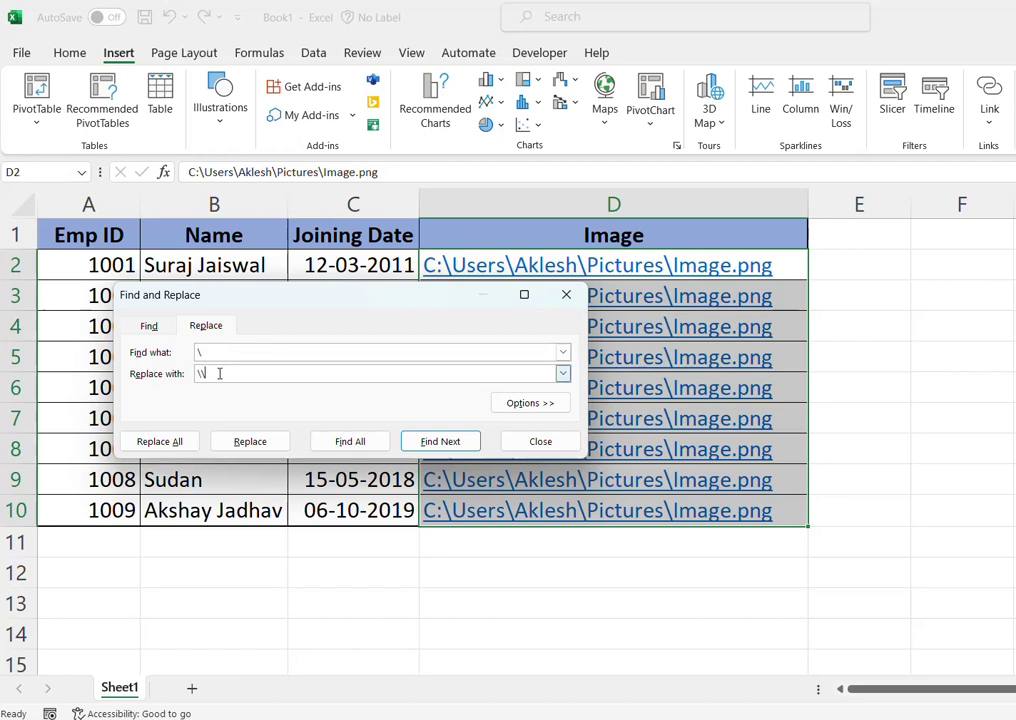
{"action": "left_click", "coordinate": [172, 441]}
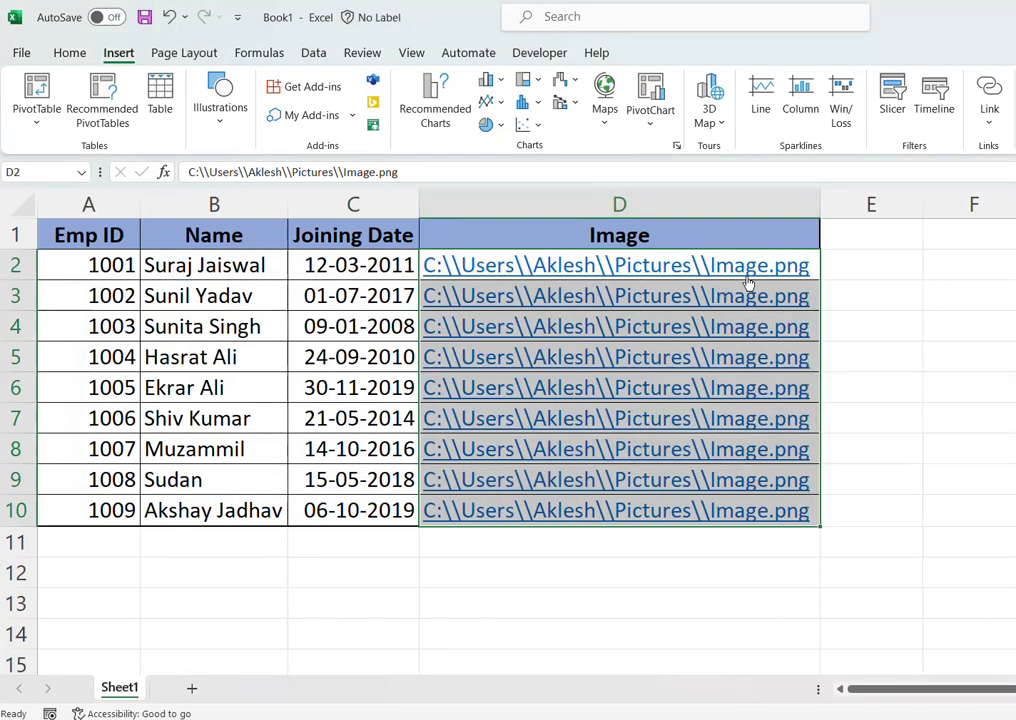
{"action": "left_click", "coordinate": [915, 294]}
{"action": "mouse_move", "coordinate": [120, 234]}
{"action": "left_mouse_down"}
{"action": "mouse_move", "coordinate": [585, 460]}
{"action": "mouse_move", "coordinate": [571, 503]}
{"action": "left_mouse_up"}
{"action": "left_click", "coordinate": [302, 515]}
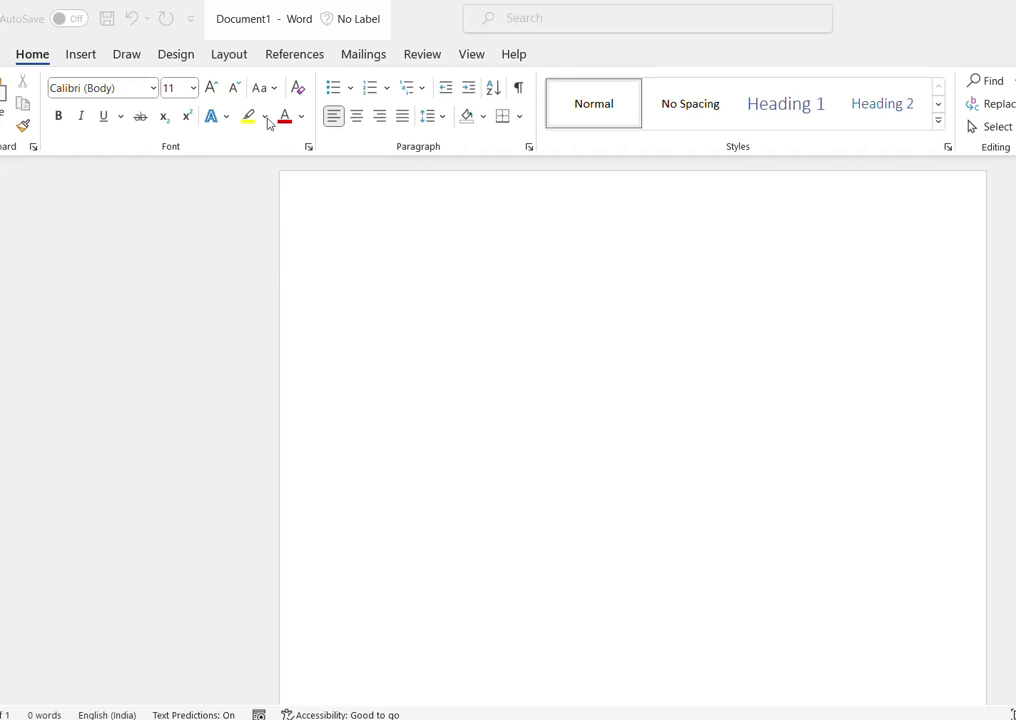
Step: Use Custom Margins to set top, bottom, left and right margins to 3 cm
{"action": "left_click", "coordinate": [227, 58]}
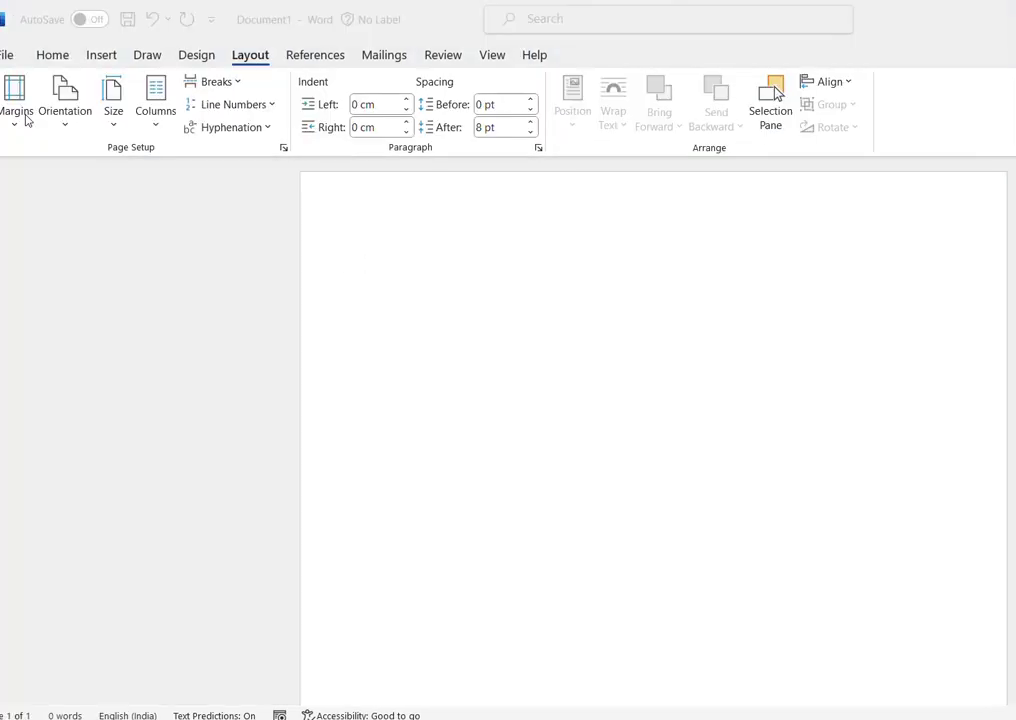
{"action": "left_click", "coordinate": [18, 120]}
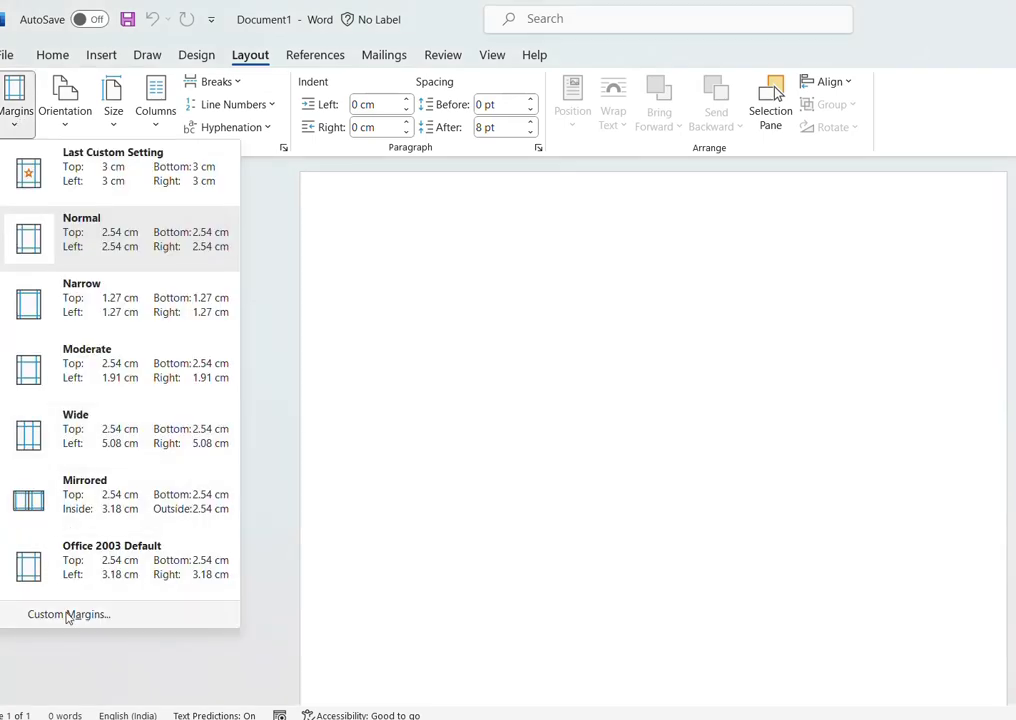
{"action": "left_click", "coordinate": [68, 615]}
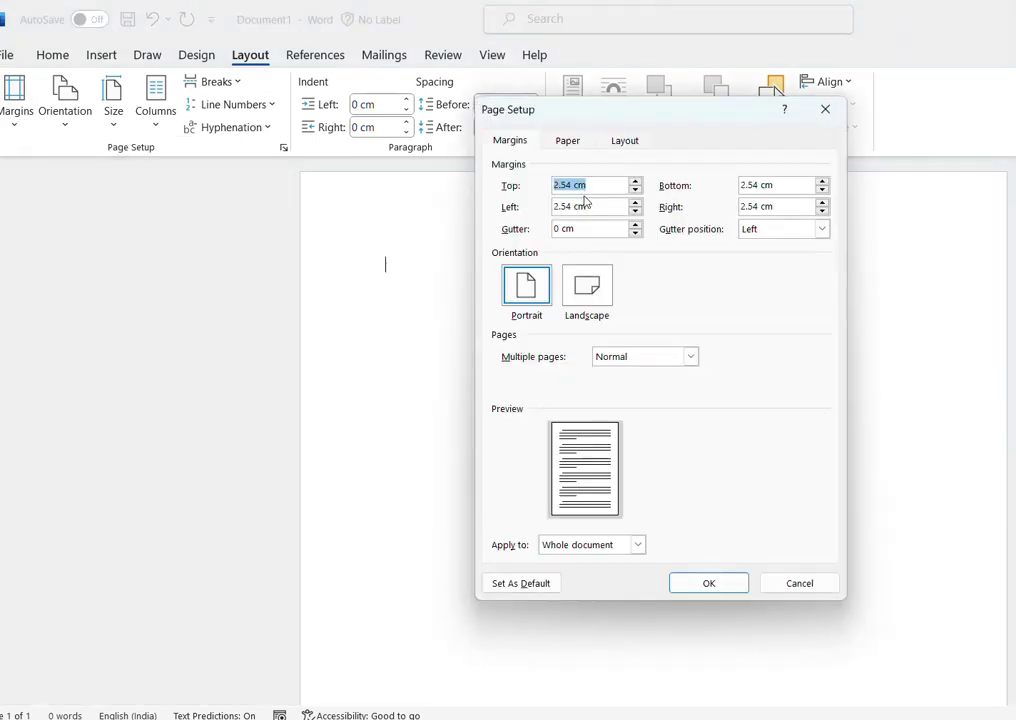
{"action": "type", "text": "3\t3\t3\t3"}
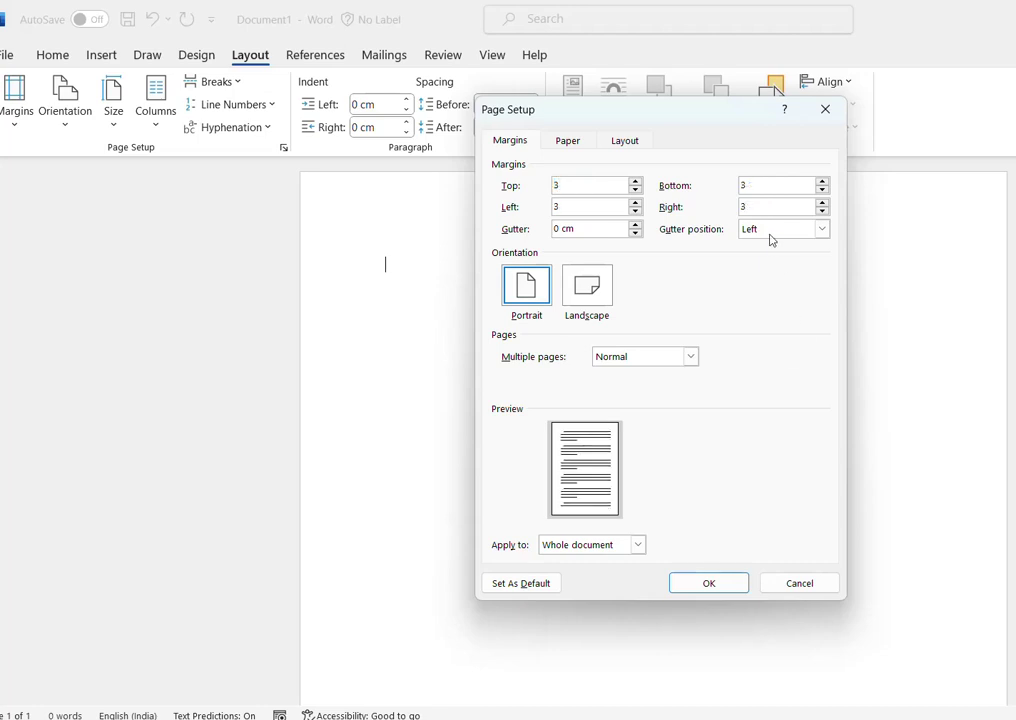
{"action": "left_click", "coordinate": [709, 583]}
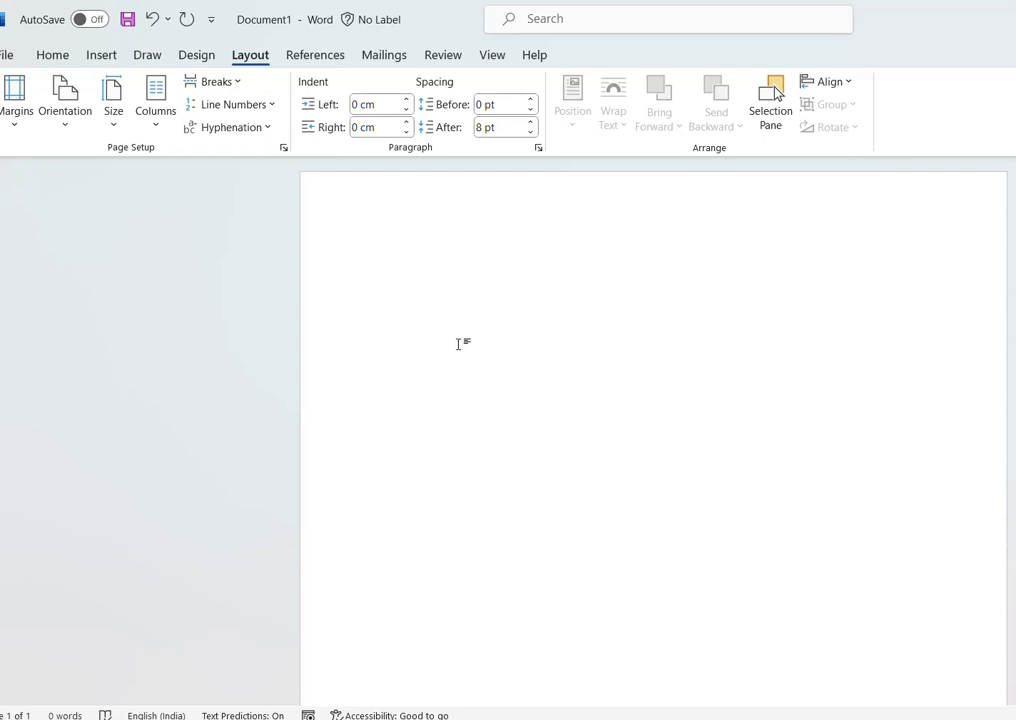
Step: Insert a 3×3 table into the blank document
{"action": "left_click", "coordinate": [93, 58]}
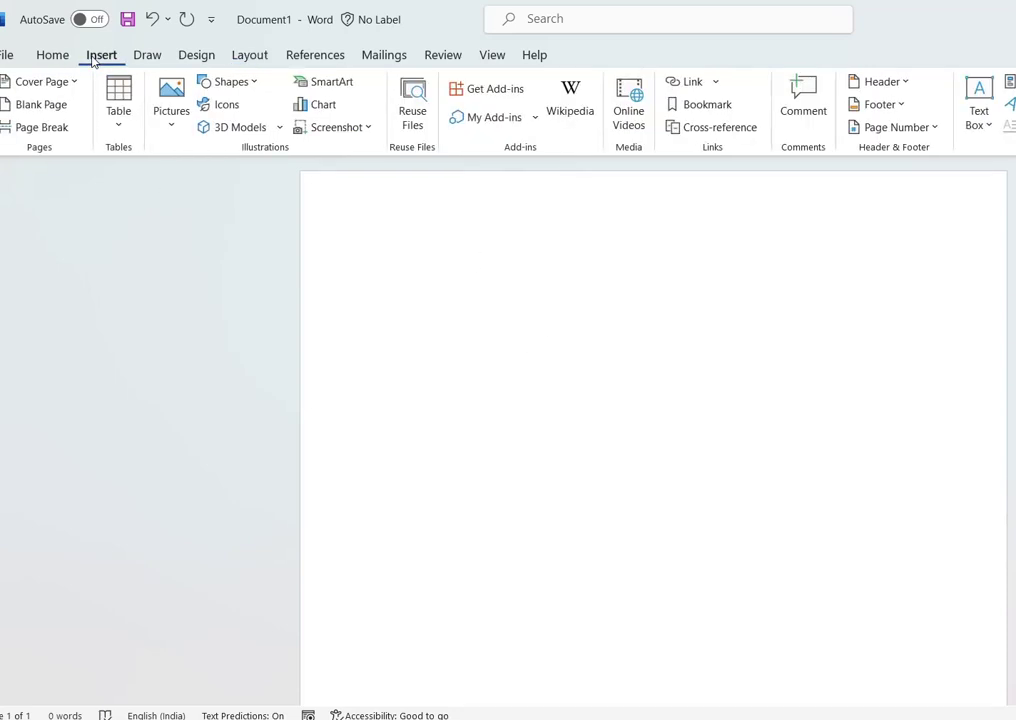
{"action": "left_click", "coordinate": [124, 125]}
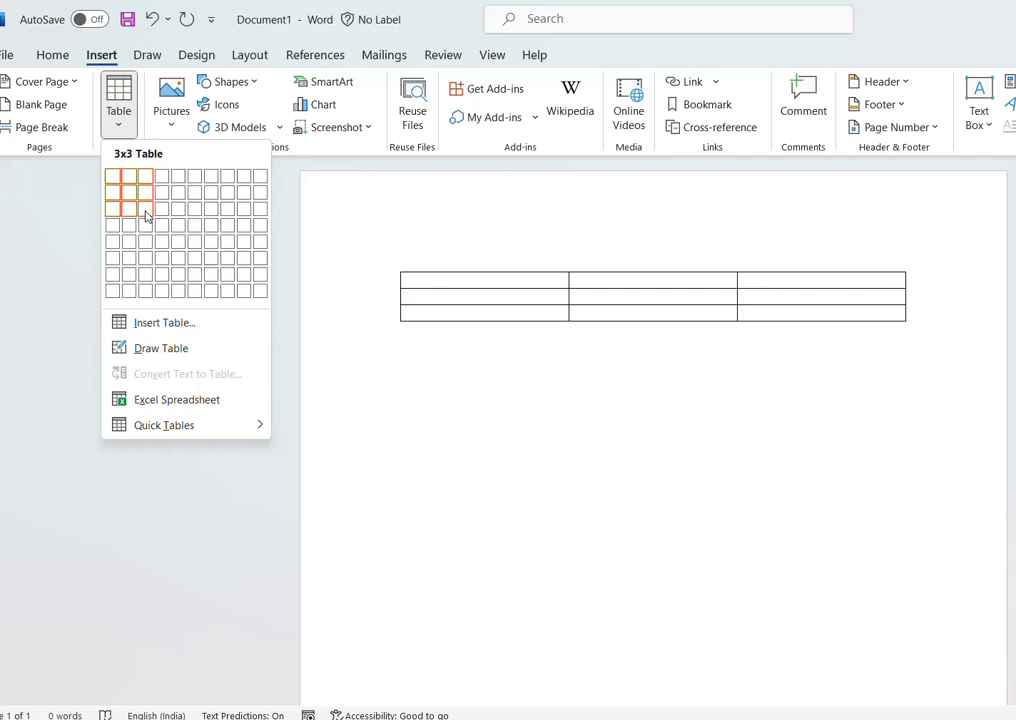
{"action": "left_click", "coordinate": [146, 215]}
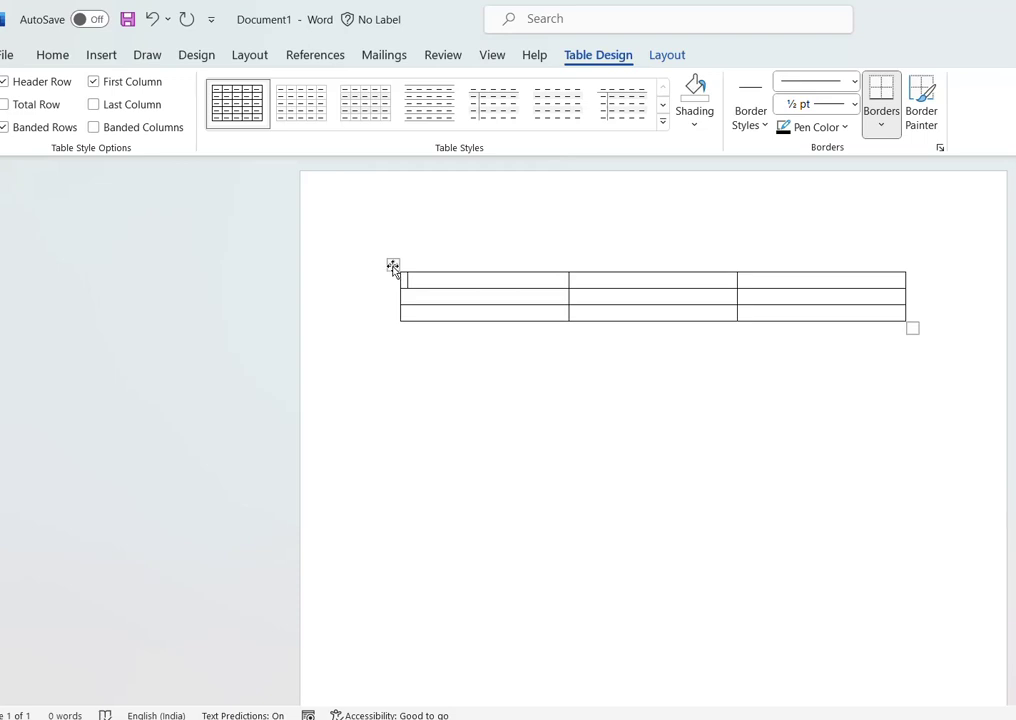
Step: Set rows to 3" tall and columns 2 wide, and move the table to the top-left
{"action": "left_click", "coordinate": [393, 266]}
{"action": "left_click", "coordinate": [669, 55]}
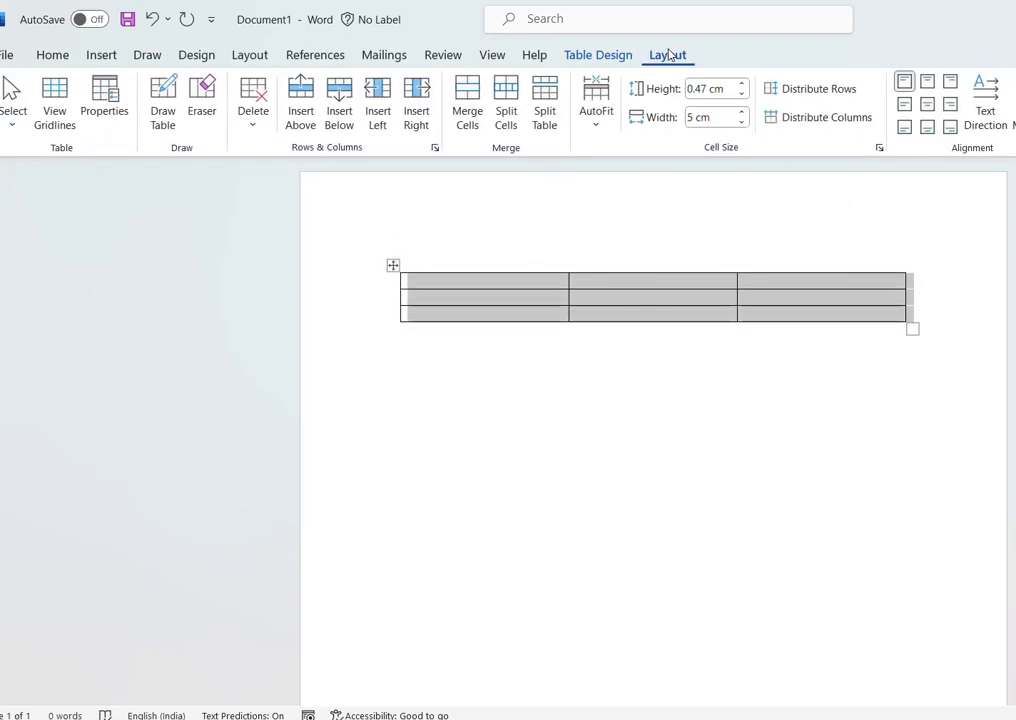
{"action": "left_click", "coordinate": [723, 89]}
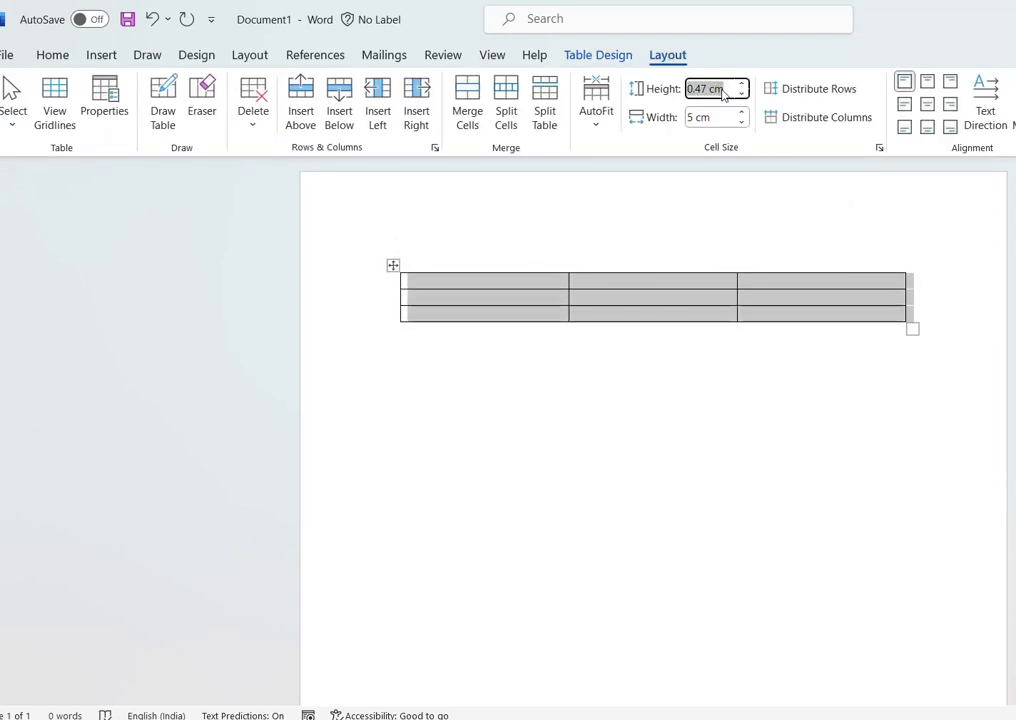
{"action": "type", "text": "3\""}
{"action": "left_click", "coordinate": [726, 117]}
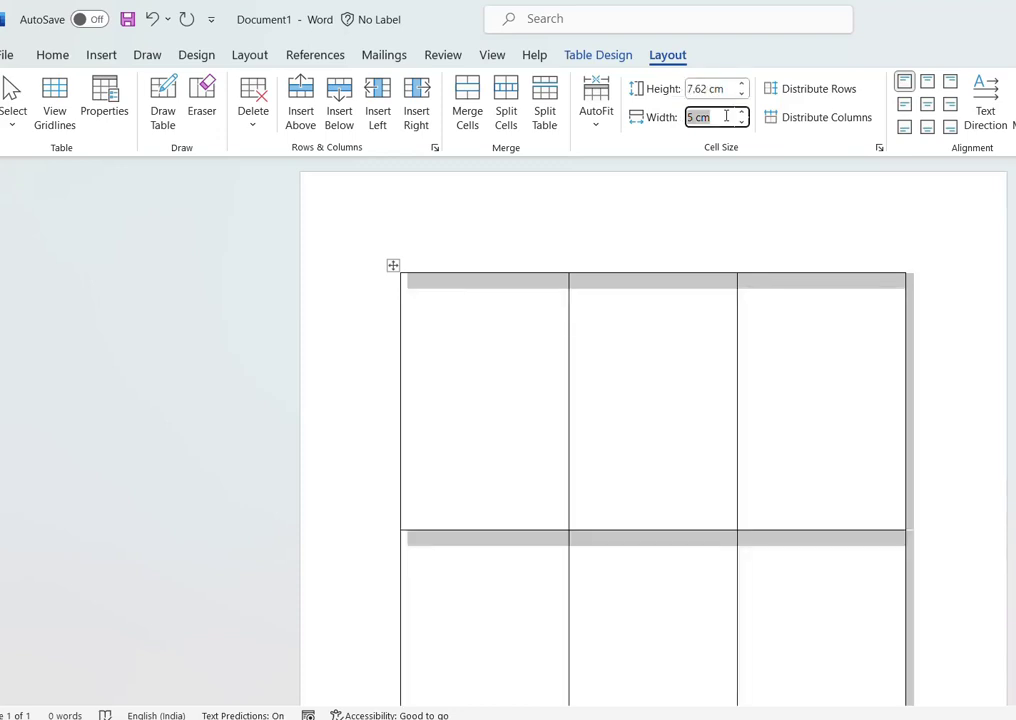
{"action": "type", "text": "2.4\""}
{"action": "key", "text": "Return"}
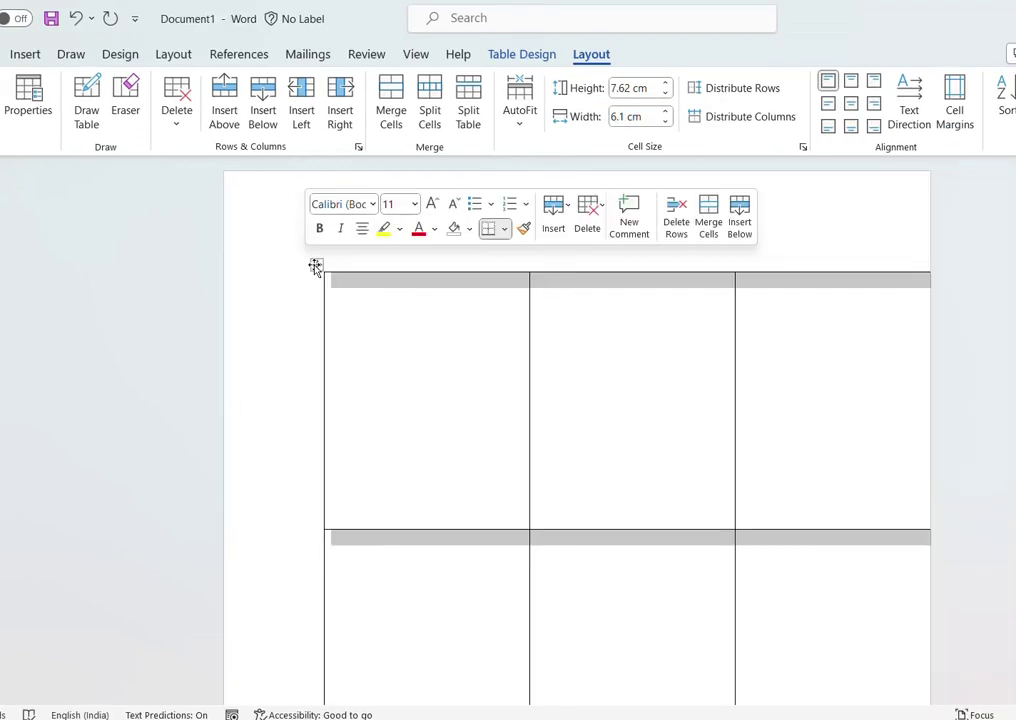
{"action": "left_click_drag", "start_coordinate": [315, 265], "coordinate": [242, 201]}
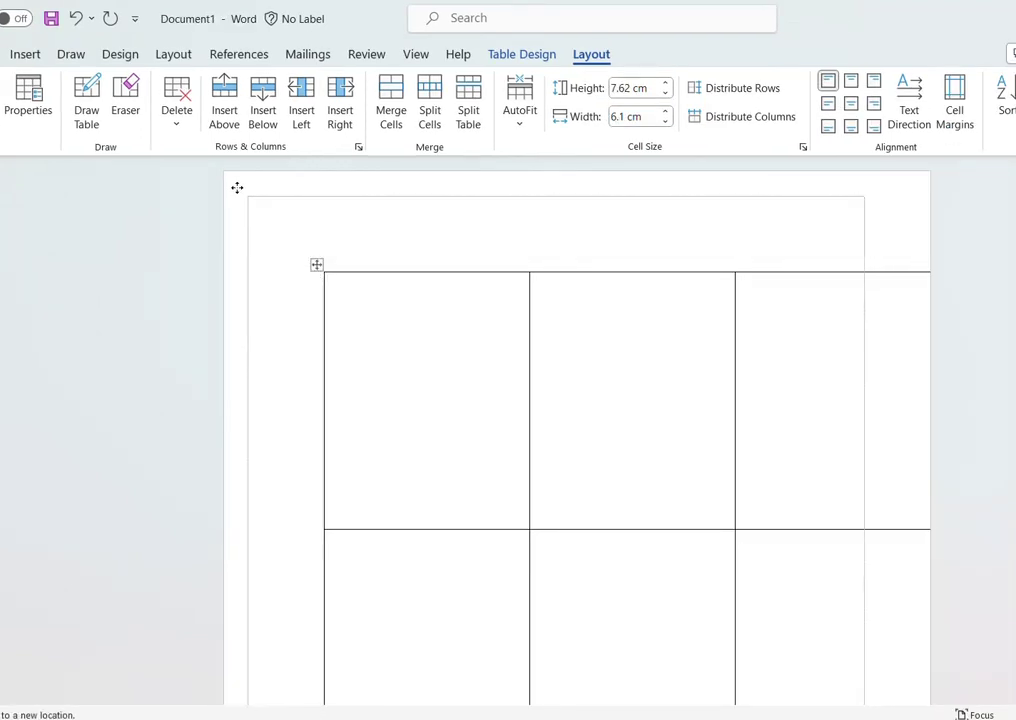
{"action": "left_click_drag", "start_coordinate": [242, 201], "coordinate": [250, 182]}
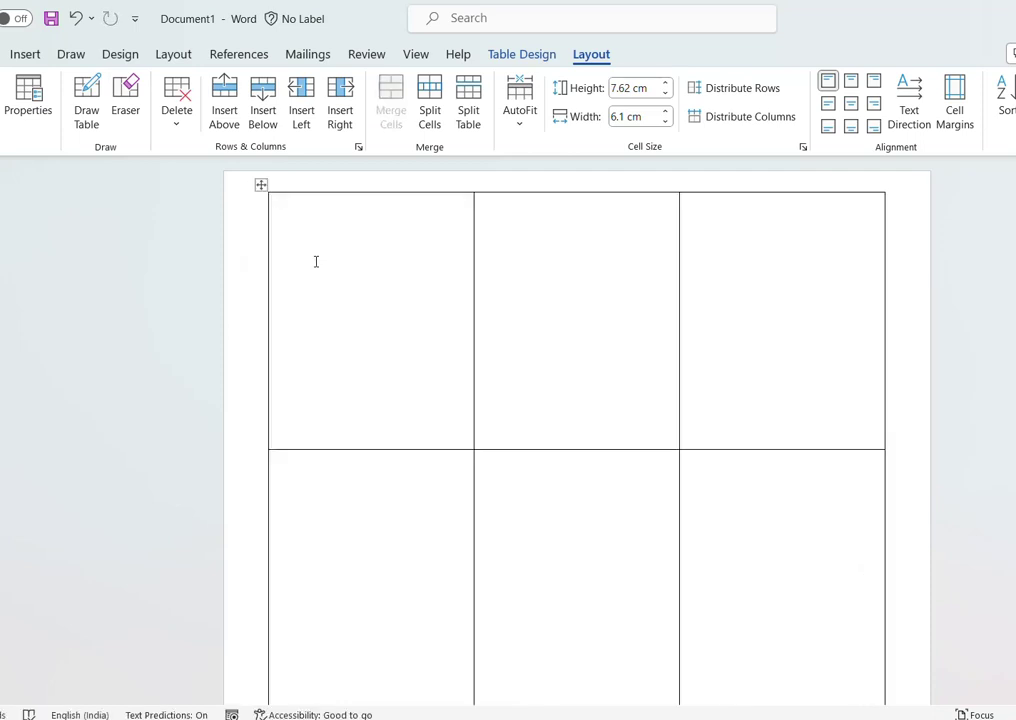
Step: Draw a rectangle across the first cell's top with dark blue fill and no outline
{"action": "left_click", "coordinate": [25, 54]}
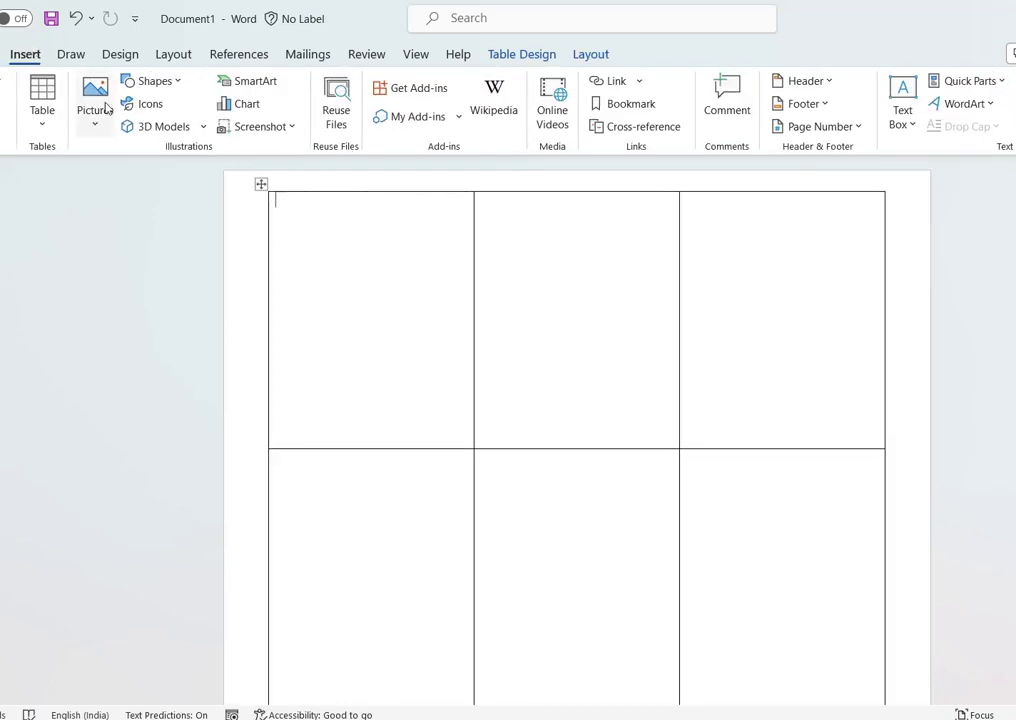
{"action": "left_click", "coordinate": [160, 83]}
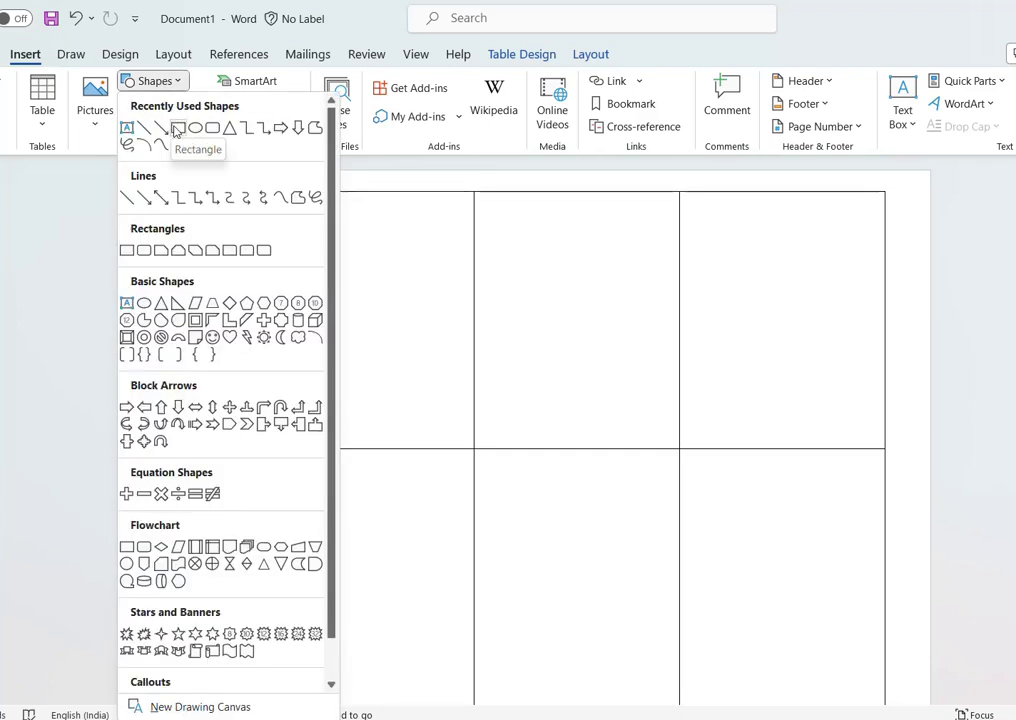
{"action": "left_click", "coordinate": [178, 127]}
{"action": "left_click_drag", "start_coordinate": [275, 199], "coordinate": [468, 246]}
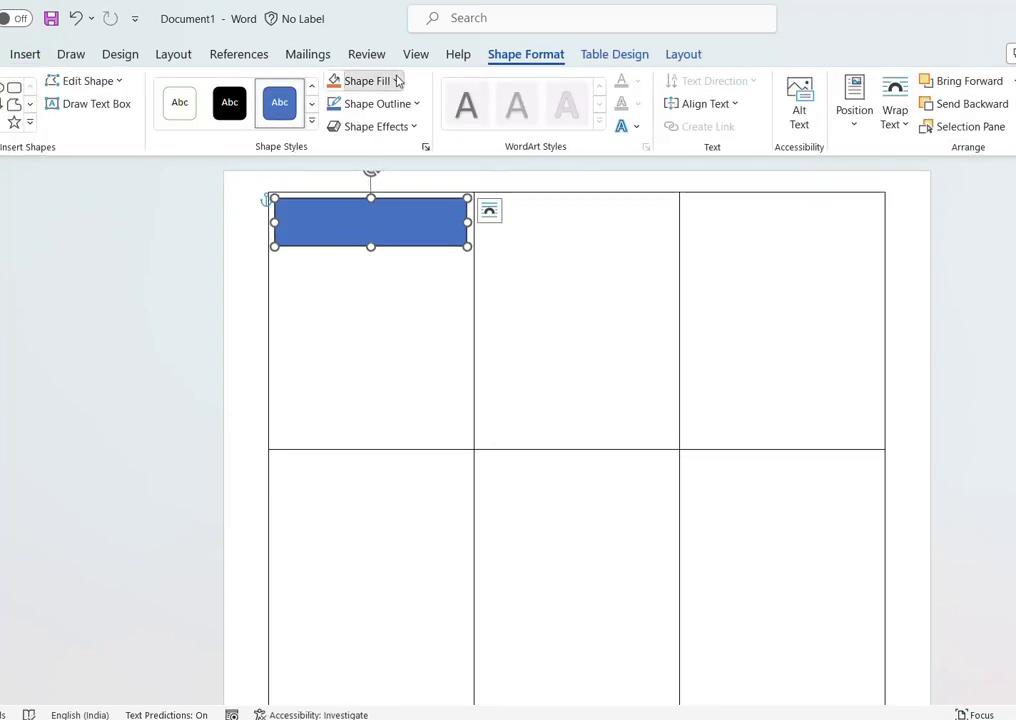
{"action": "left_click", "coordinate": [397, 81]}
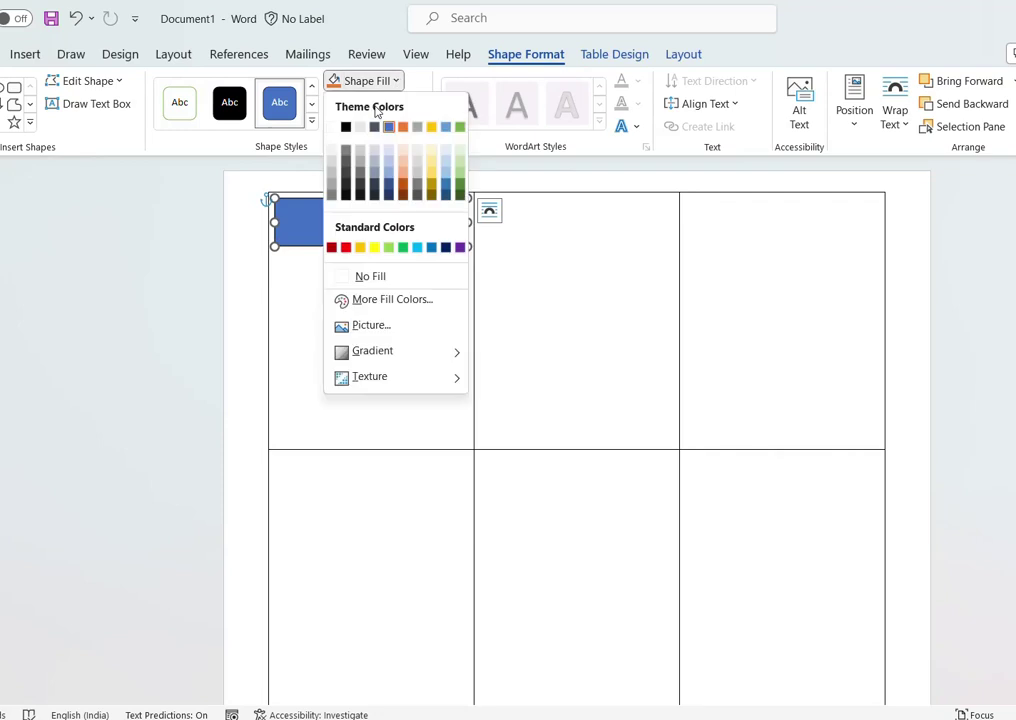
{"action": "left_click", "coordinate": [390, 188]}
{"action": "left_click", "coordinate": [415, 104]}
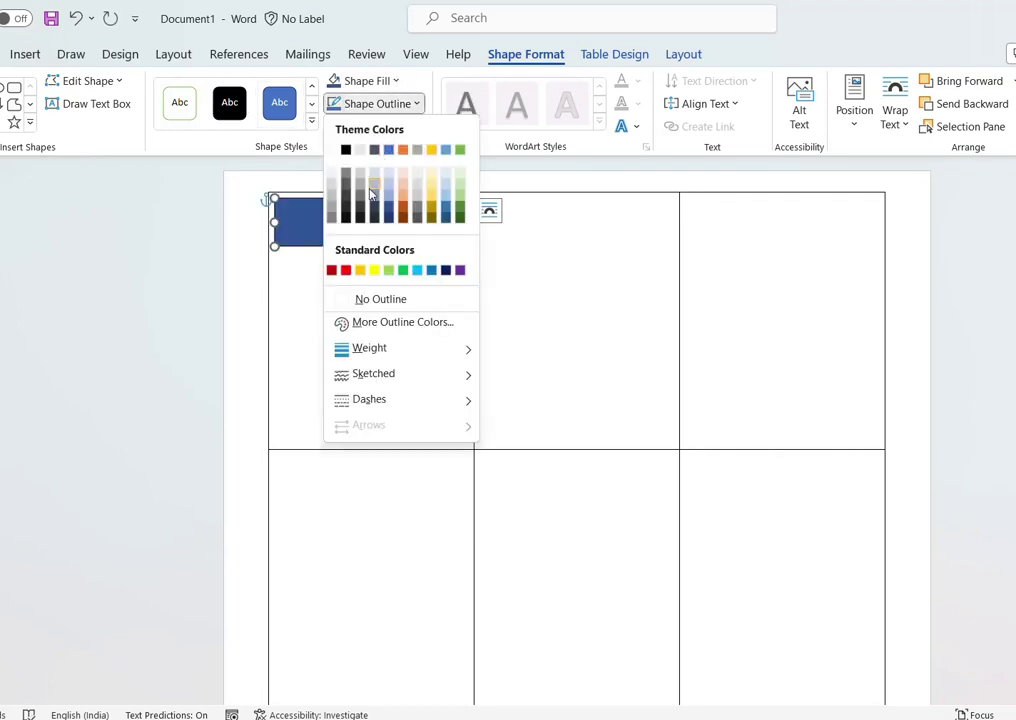
{"action": "left_click", "coordinate": [358, 298]}
Step: Add the text 'UNOFFICIAL KARYALAY Mumbai' inside the rectangle
{"action": "right_click", "coordinate": [341, 228]}
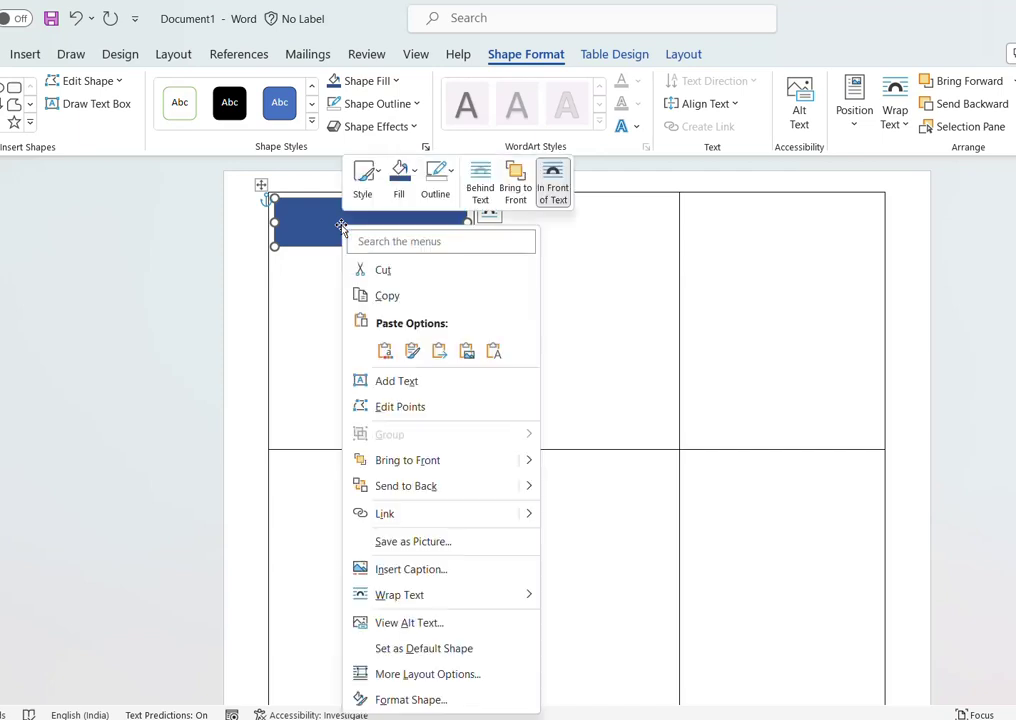
{"action": "left_click", "coordinate": [390, 380]}
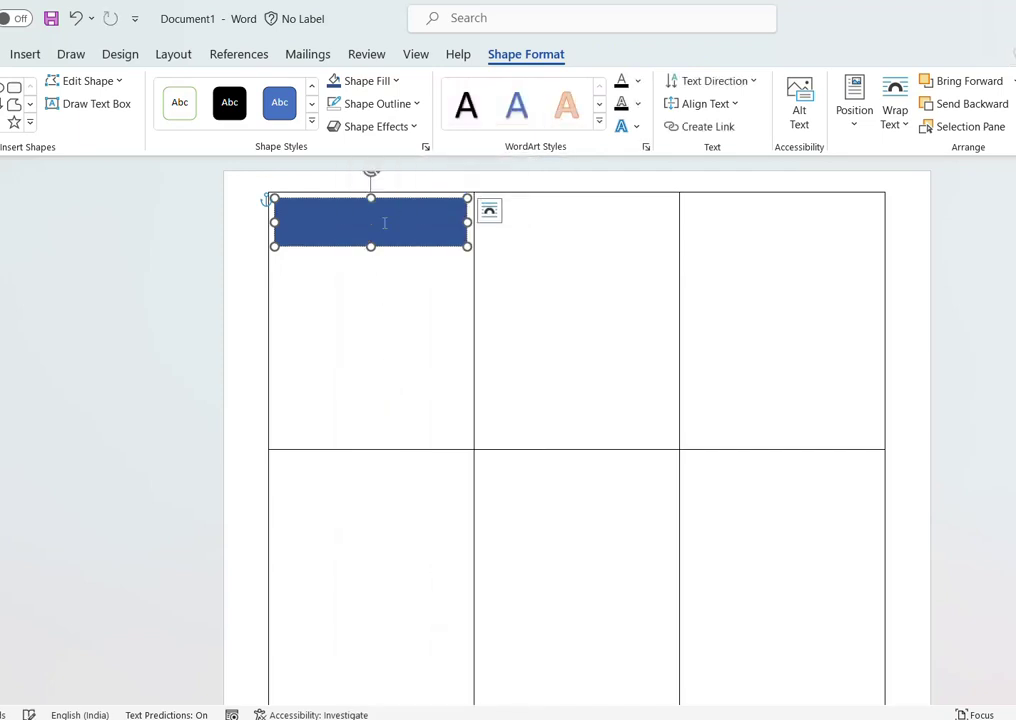
{"action": "type", "text": "U"}
{"action": "type", "text": "NOFFICIAL KARYALAY"}
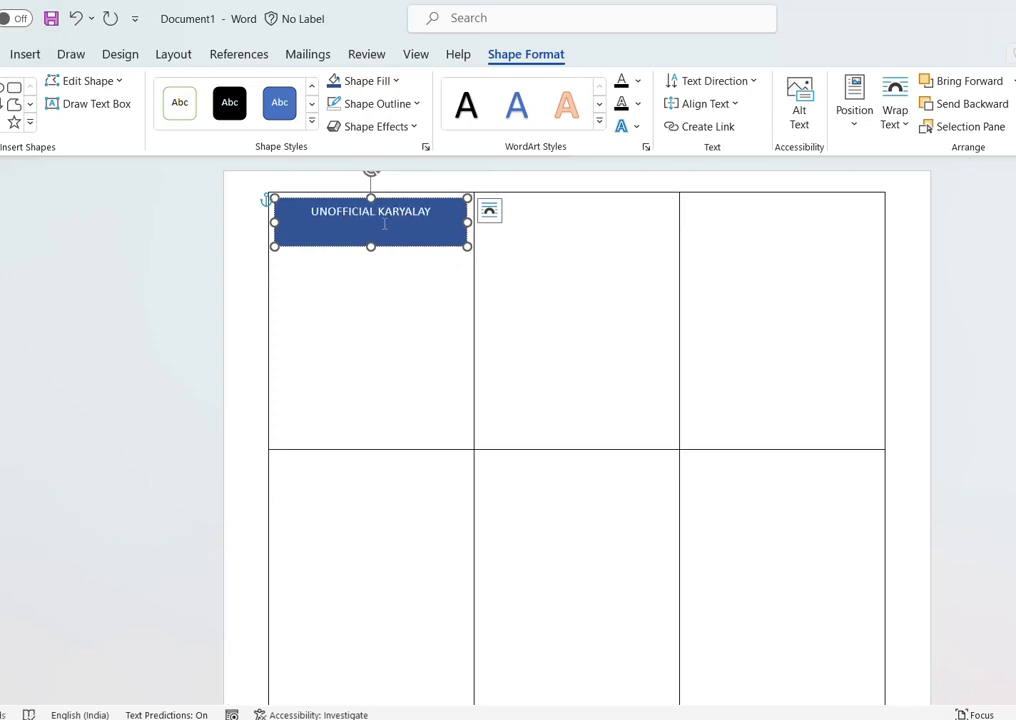
{"action": "type", "text": " Mum"}
{"action": "type", "text": "bai"}
Step: Make the header text single-spaced with no space after, enlarged to 14 pt
{"action": "key", "text": "ctrl+a"}
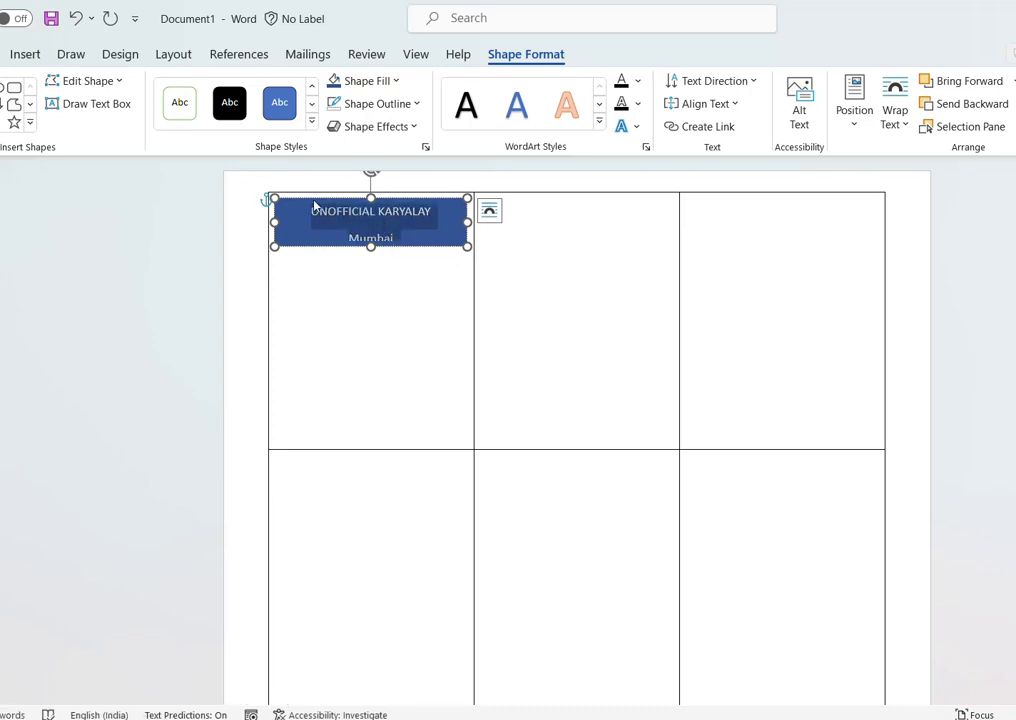
{"action": "left_click", "coordinate": [34, 60]}
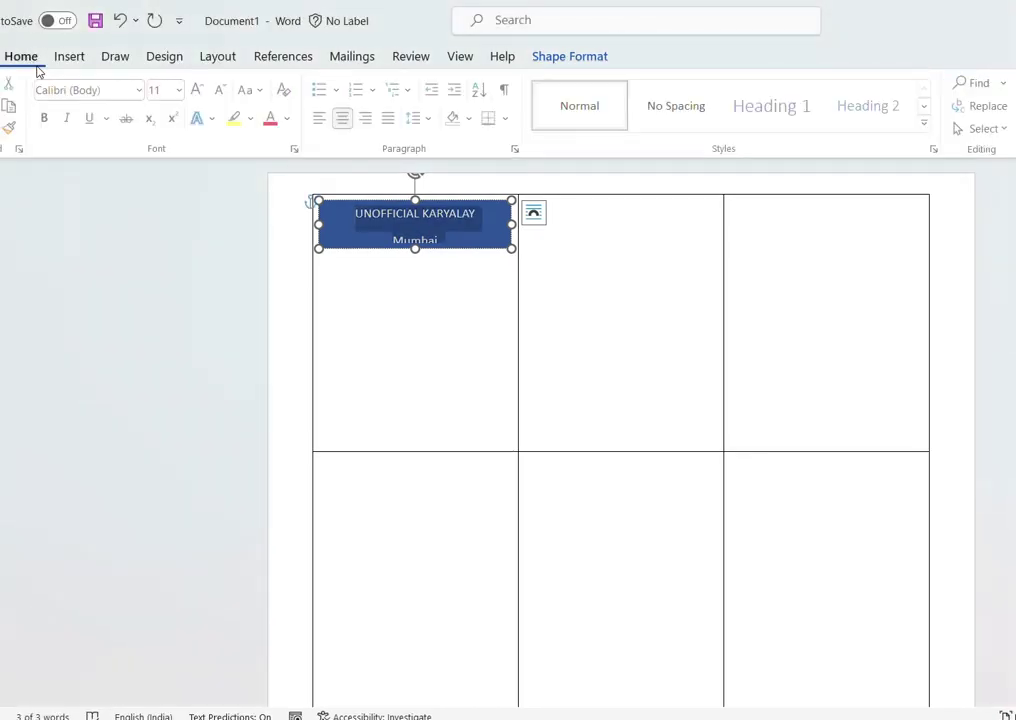
{"action": "left_click", "coordinate": [431, 122]}
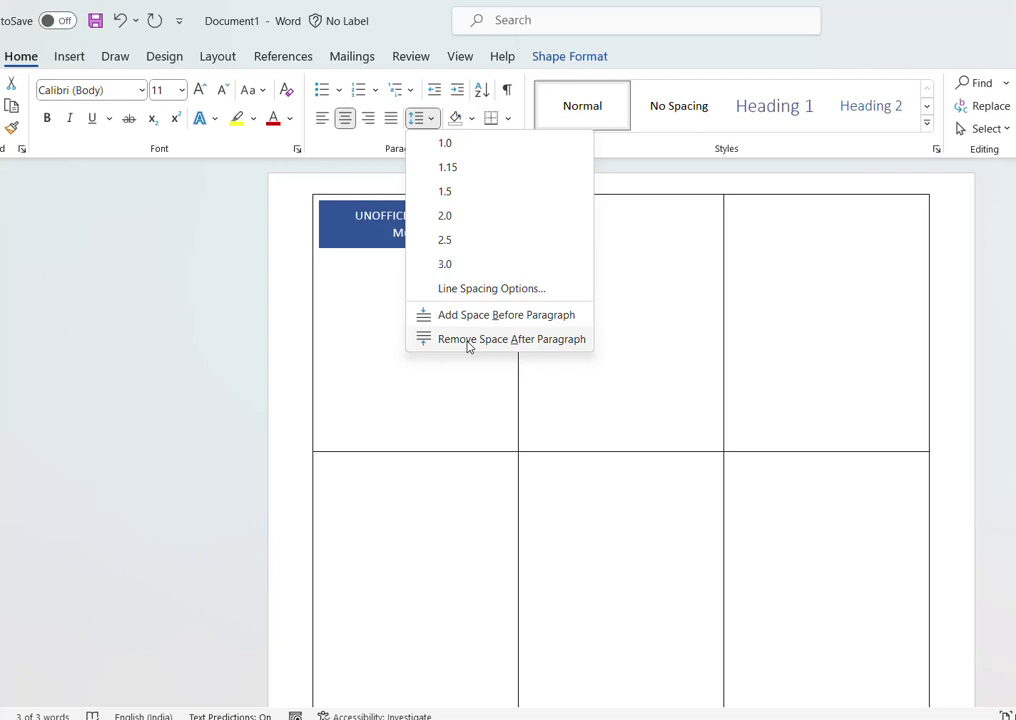
{"action": "left_click", "coordinate": [467, 341]}
{"action": "left_click", "coordinate": [422, 118]}
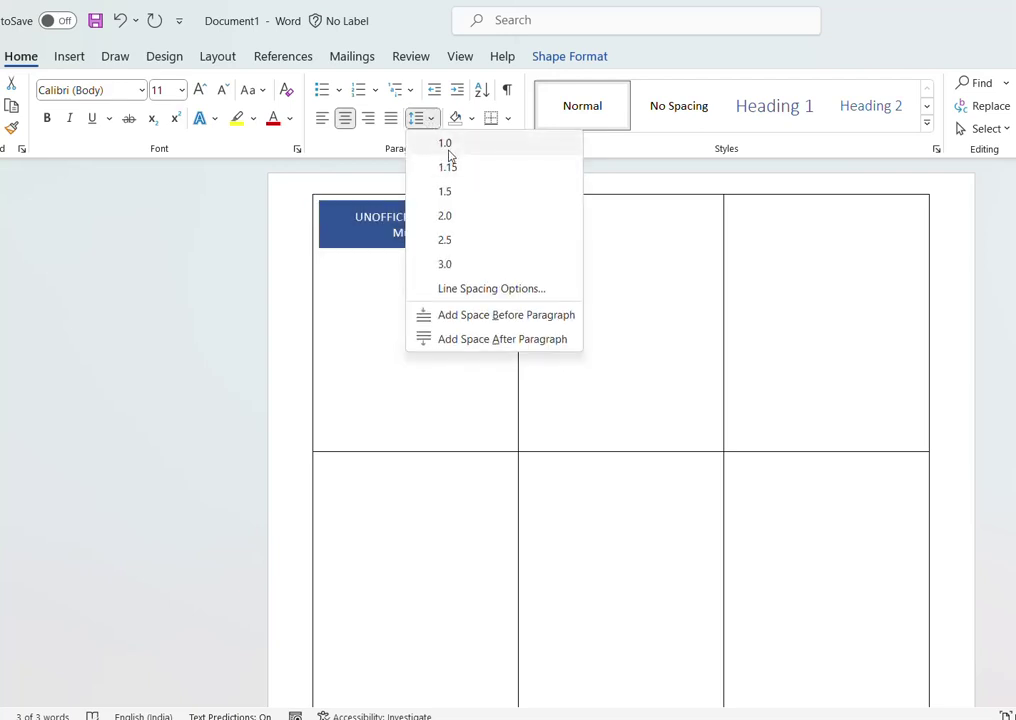
{"action": "left_click", "coordinate": [449, 150]}
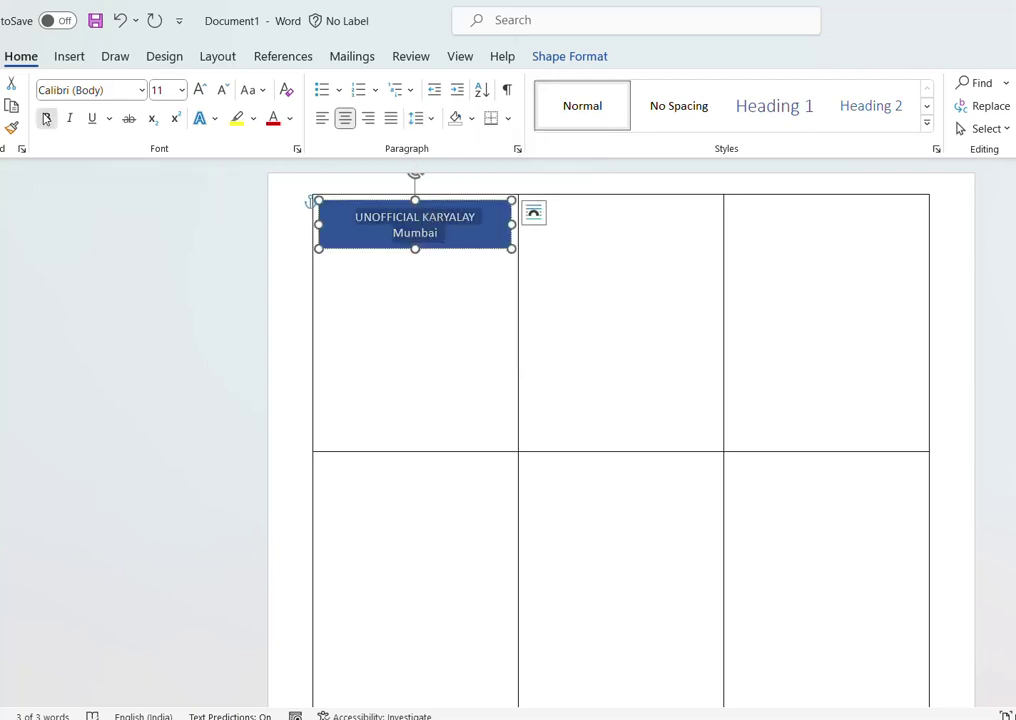
{"action": "left_click", "coordinate": [200, 89]}
{"action": "left_click", "coordinate": [200, 89]}
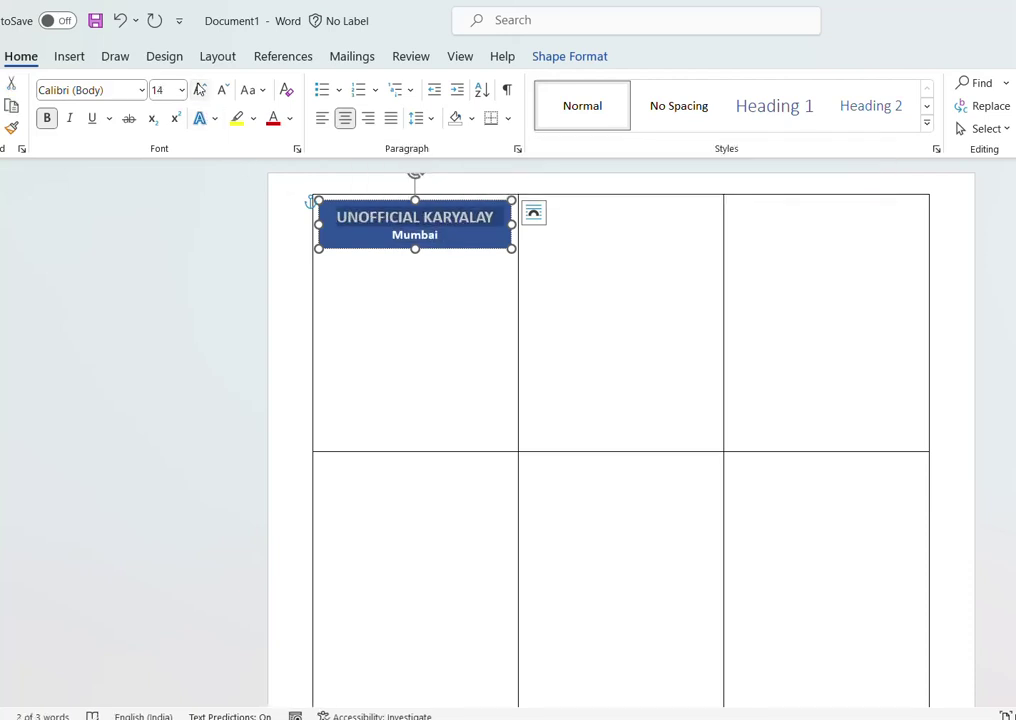
{"action": "left_click", "coordinate": [345, 299]}
{"action": "type", "text": "ID"}
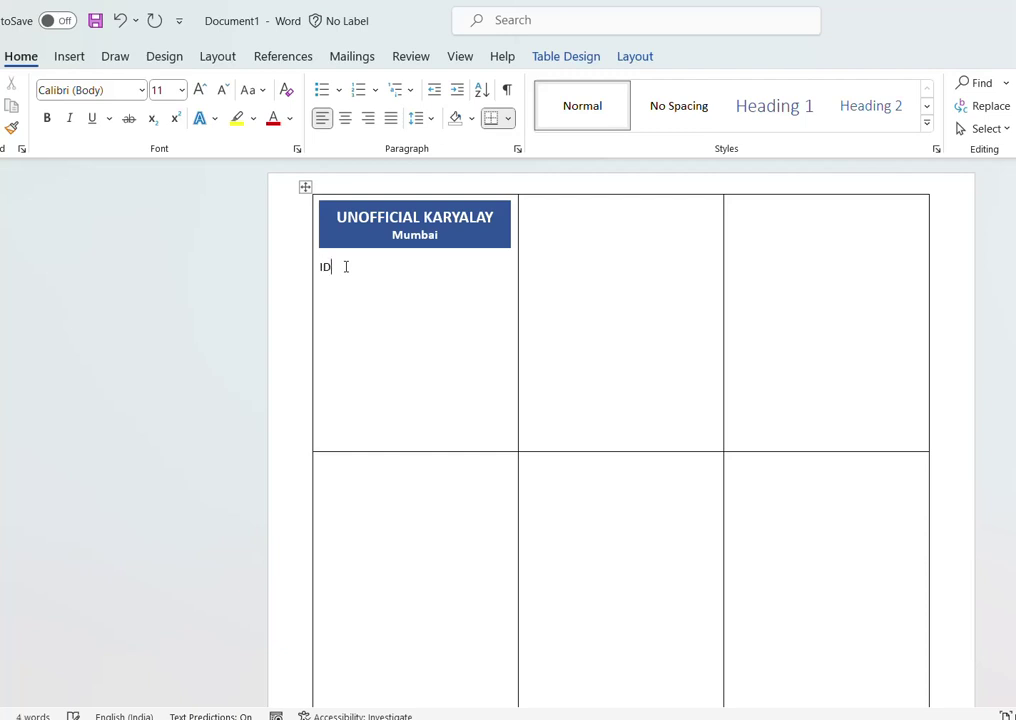
Step: Add the ID CARD heading, centred, bold and enlarged to 14 pt
{"action": "type", "text": "CARD"}
{"action": "left_click_drag", "start_coordinate": [361, 266], "coordinate": [319, 266]}
{"action": "key", "text": "ctrl+e"}
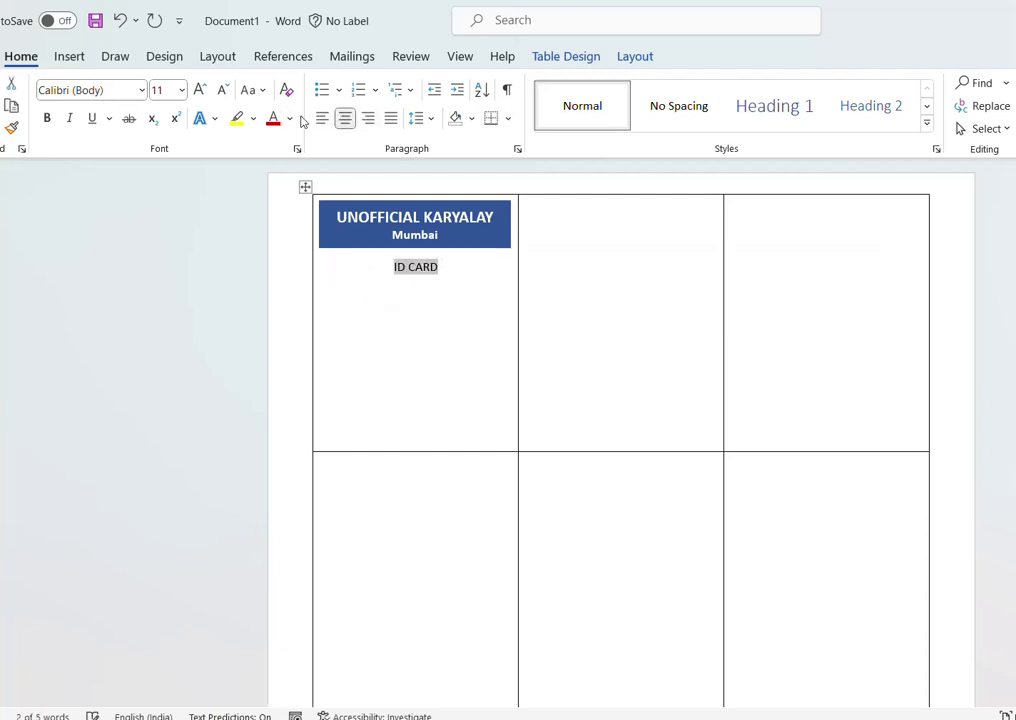
{"action": "left_click", "coordinate": [46, 118]}
{"action": "left_click", "coordinate": [200, 92]}
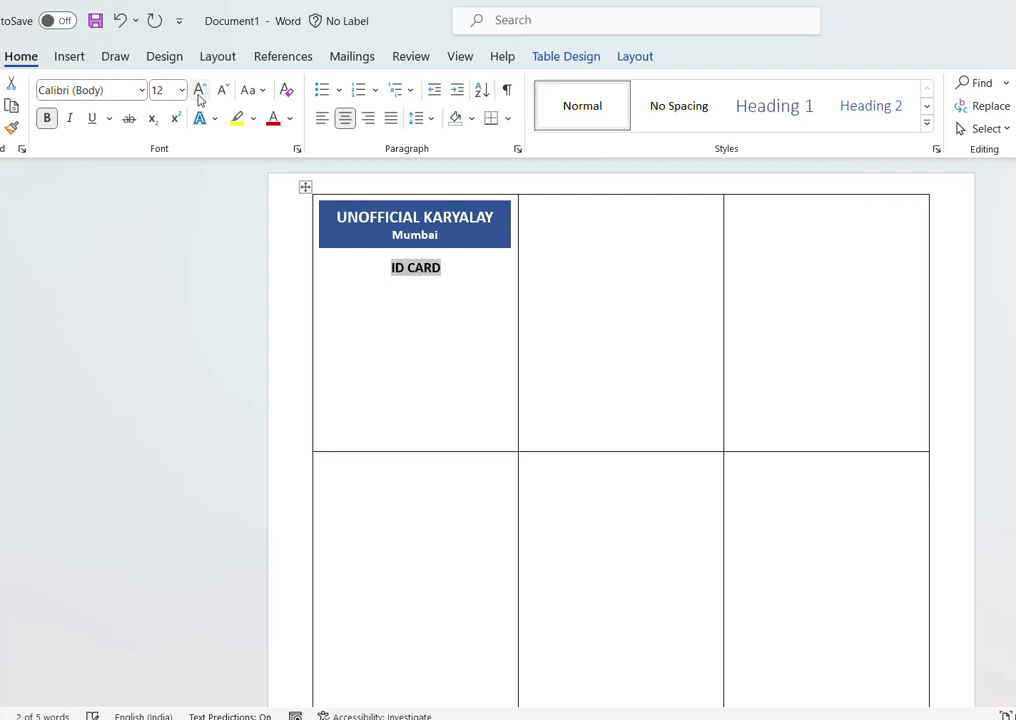
{"action": "left_click", "coordinate": [200, 92]}
Step: Add bold 12 pt Name:, Emp ID: and D.O.J: labels, with blank lines above them
{"action": "left_click", "coordinate": [365, 333]}
{"action": "left_click", "coordinate": [337, 371]}
{"action": "type", "text": "Emp"}
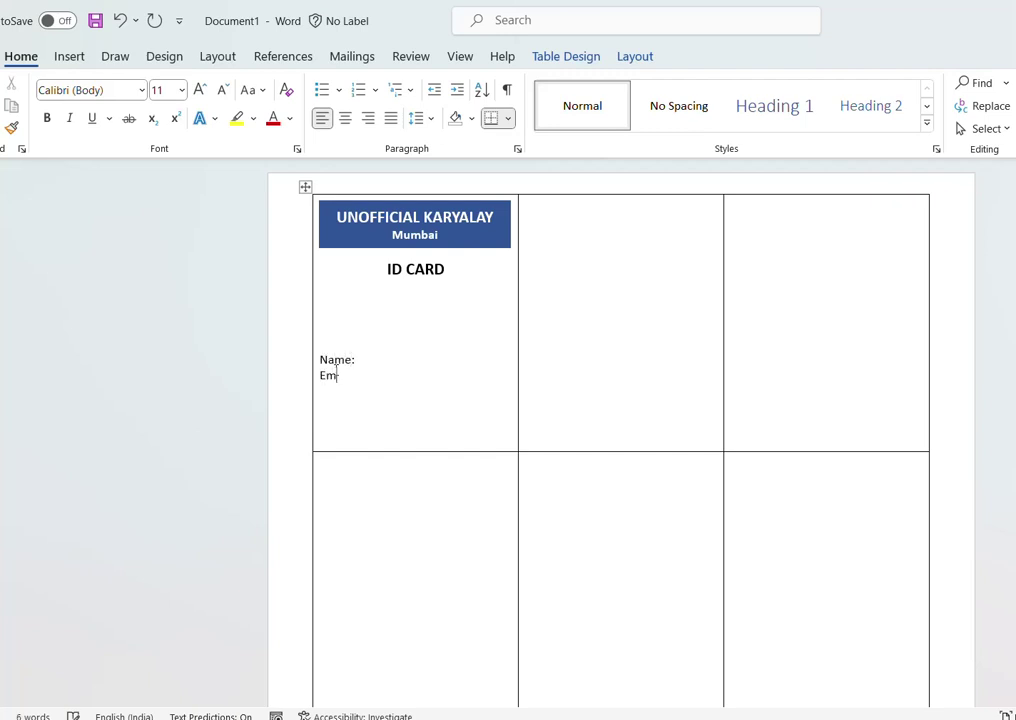
{"action": "type", "text": "ID:"}
{"action": "key", "text": "Return"}
{"action": "type", "text": ".J:"}
{"action": "key", "text": "Up"}
{"action": "key", "text": "Up"}
{"action": "key", "text": "Home"}
{"action": "key", "text": "Return"}
{"action": "left_click_drag", "start_coordinate": [358, 405], "coordinate": [321, 380]}
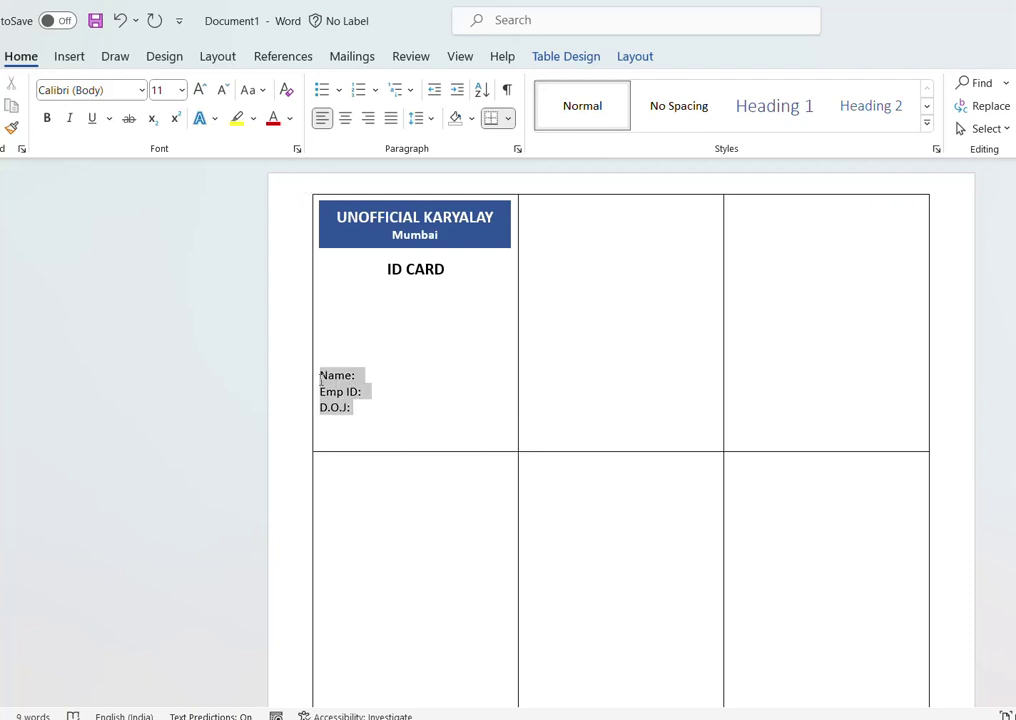
{"action": "key", "text": "ctrl+b"}
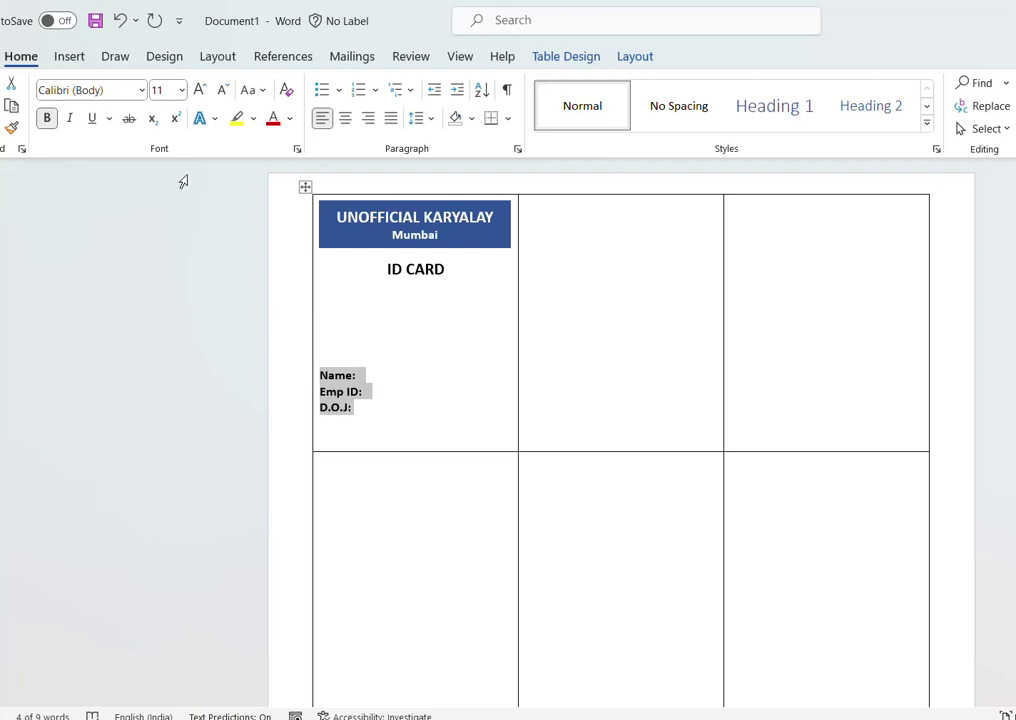
{"action": "left_click", "coordinate": [200, 89]}
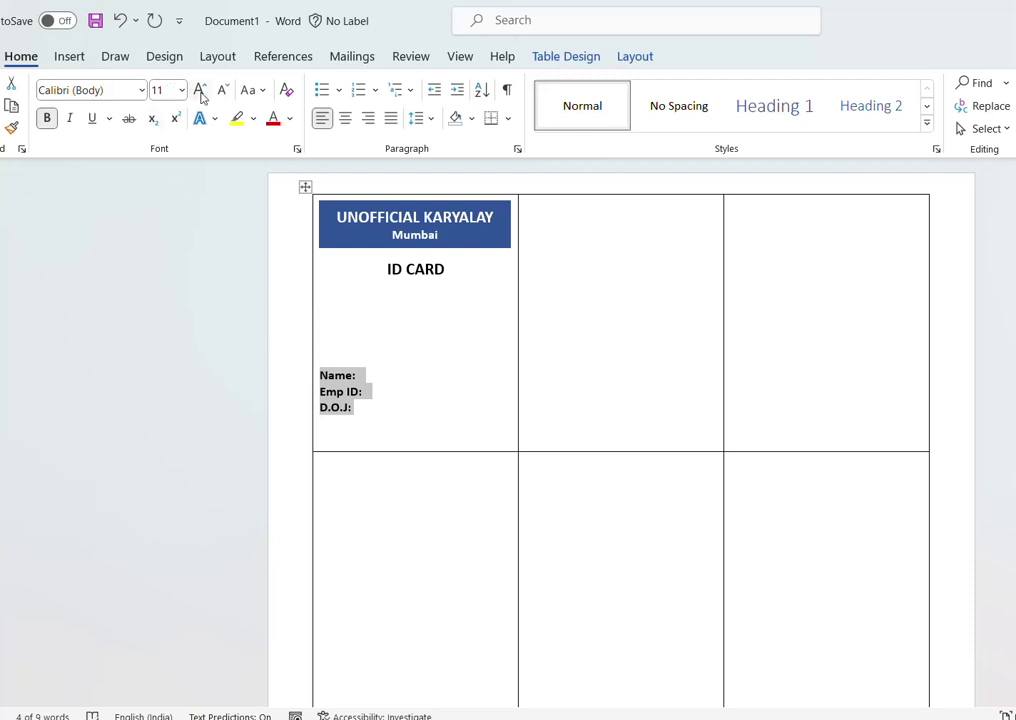
{"action": "left_click", "coordinate": [353, 357]}
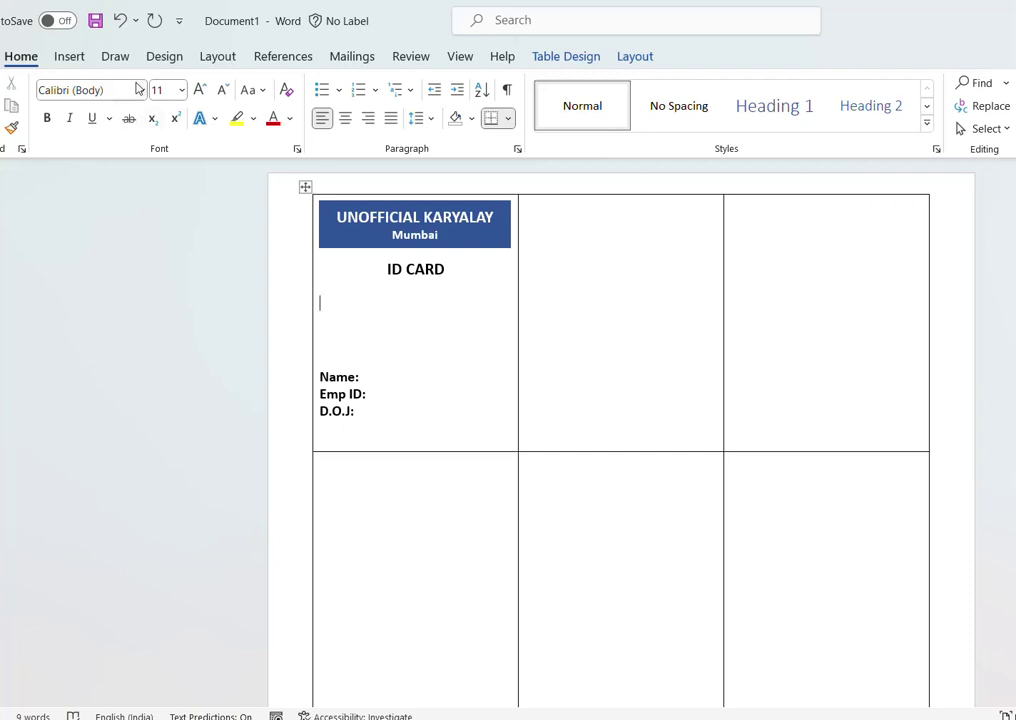
Step: Insert a 1×1 table under ID CARD, shrink it to a small square, remove extra blank lines
{"action": "left_click", "coordinate": [68, 60]}
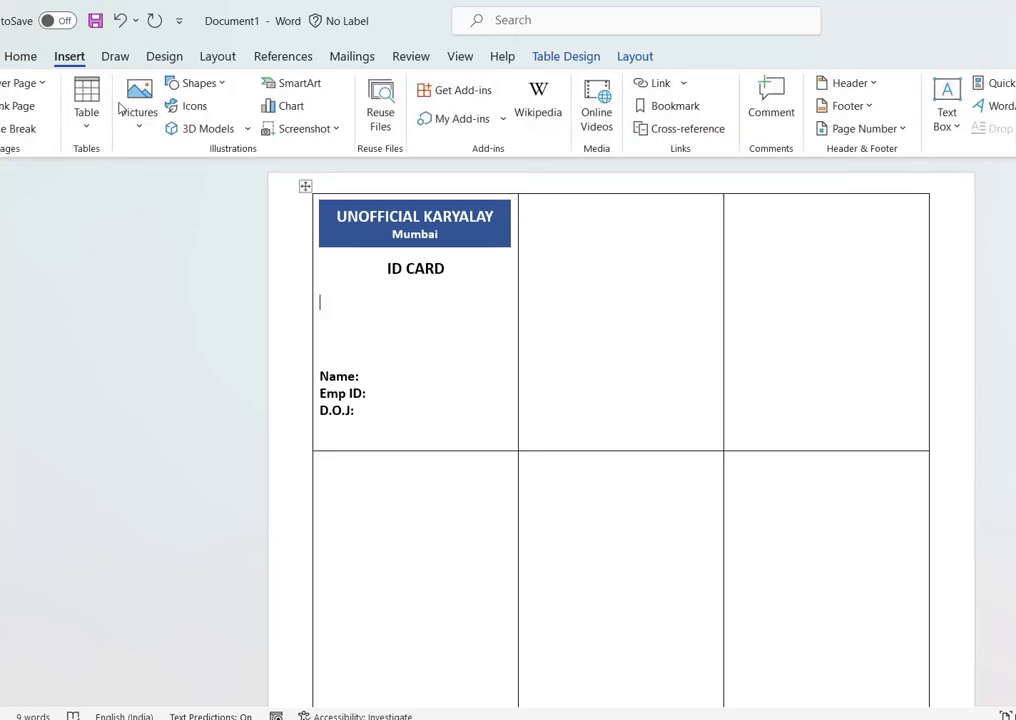
{"action": "left_click", "coordinate": [87, 115]}
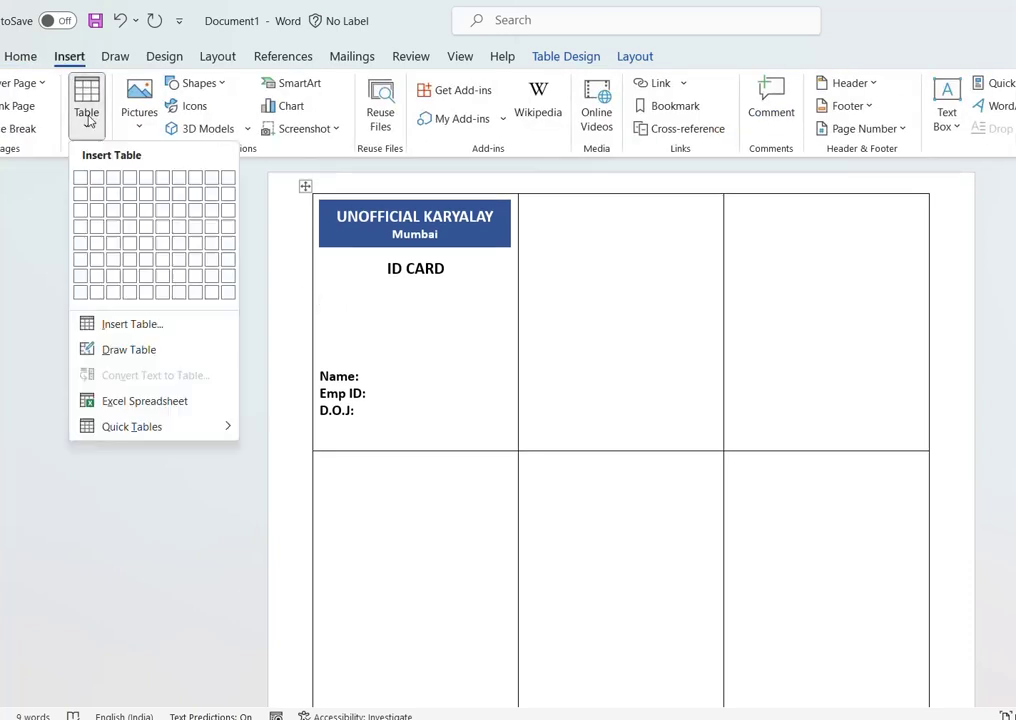
{"action": "left_click", "coordinate": [83, 181]}
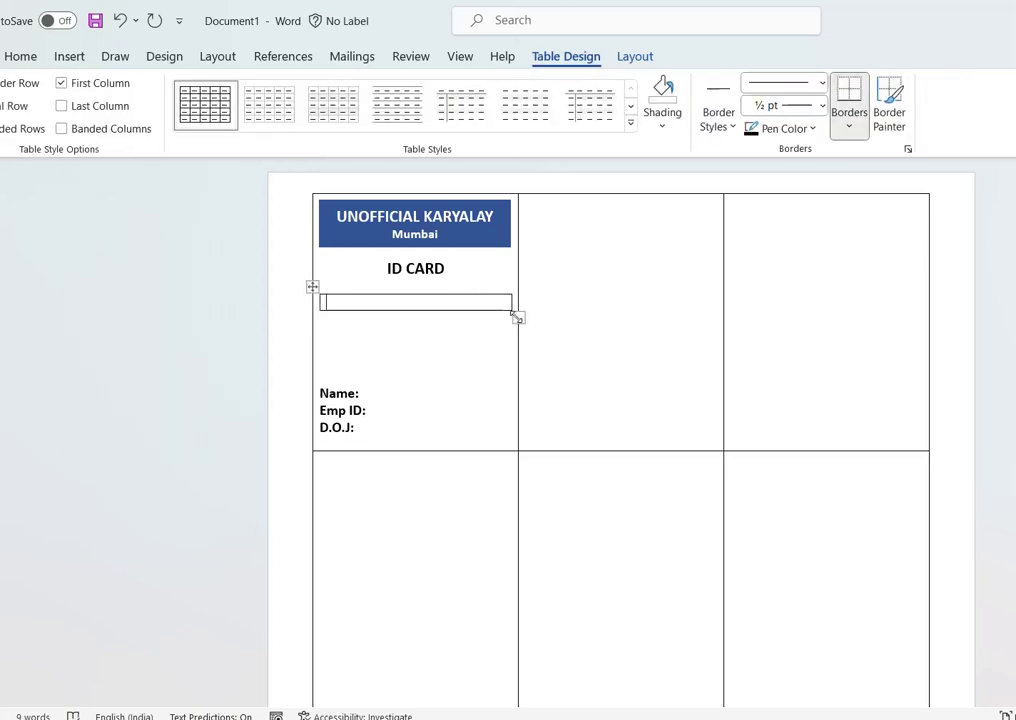
{"action": "mouse_move", "coordinate": [518, 316]}
{"action": "left_mouse_down"}
{"action": "mouse_move", "coordinate": [445, 321]}
{"action": "mouse_move", "coordinate": [388, 354]}
{"action": "left_mouse_up"}
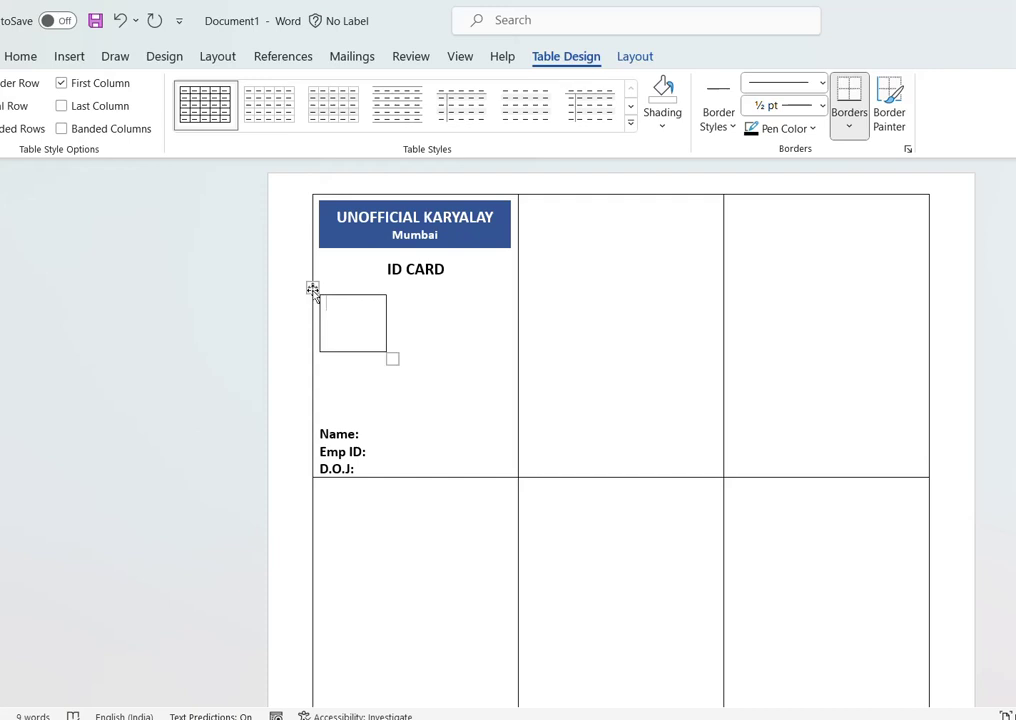
{"action": "left_click", "coordinate": [366, 417]}
{"action": "key", "text": "BackSpace"}
{"action": "key", "text": "BackSpace"}
{"action": "key", "text": "BackSpace"}
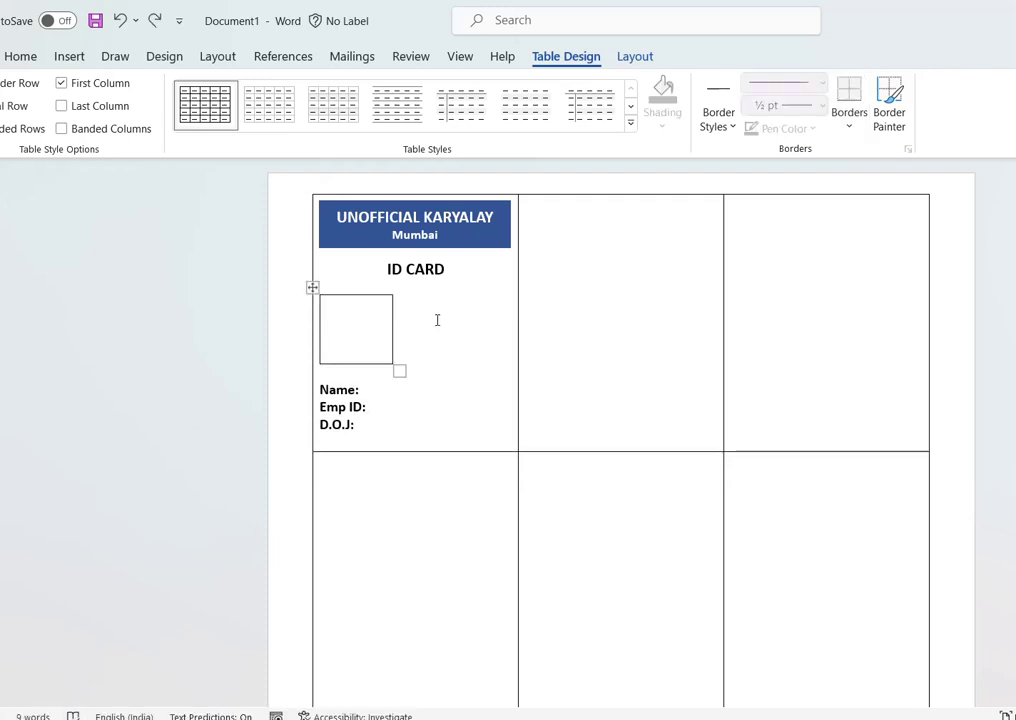
{"action": "left_click", "coordinate": [64, 58]}
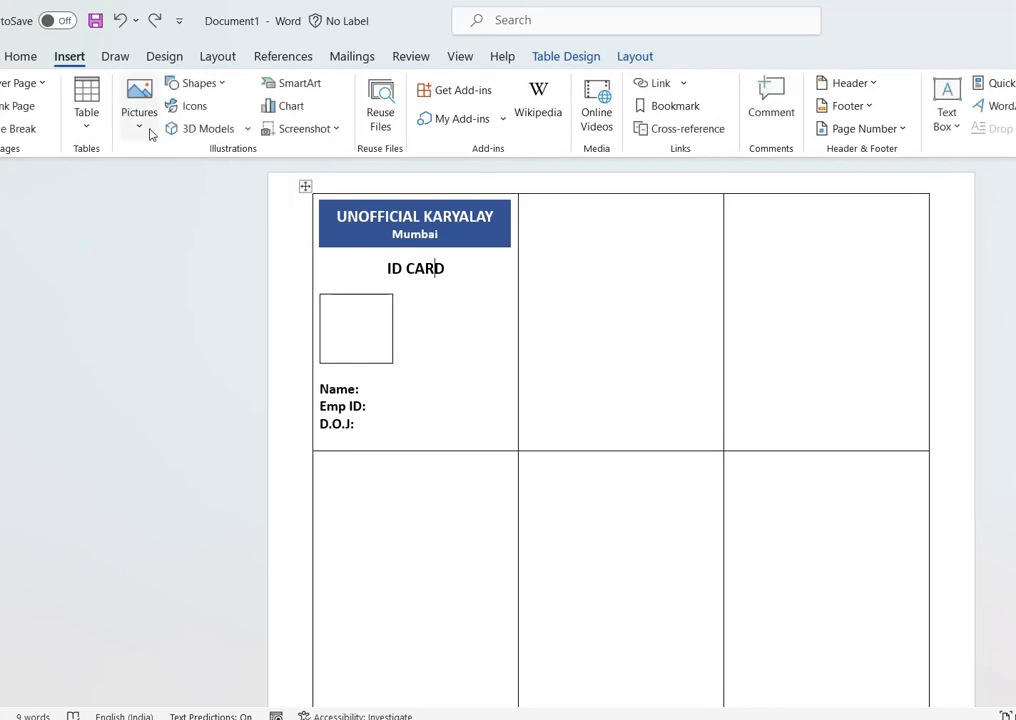
Step: Insert logo 11.png, set it In Front of Text, and shrink it beside the photo box
{"action": "left_click", "coordinate": [150, 132]}
{"action": "left_click", "coordinate": [136, 143]}
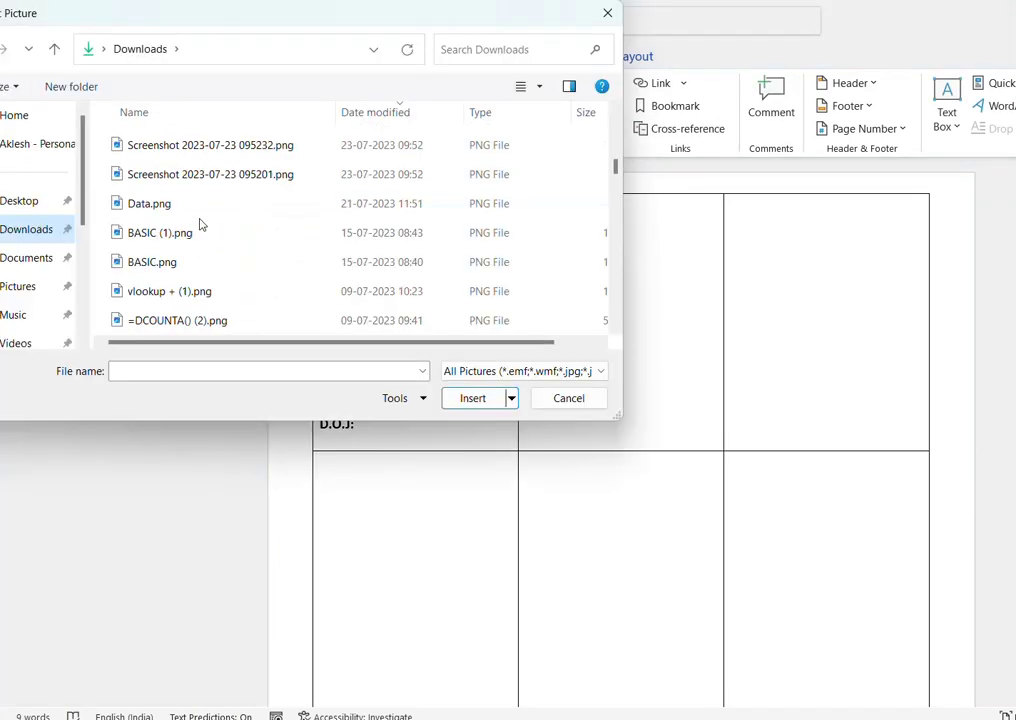
{"action": "scroll", "coordinate": [200, 222], "scroll_direction": "down", "scroll_amount": 10}
{"action": "left_click", "coordinate": [158, 168]}
{"action": "left_click", "coordinate": [476, 398]}
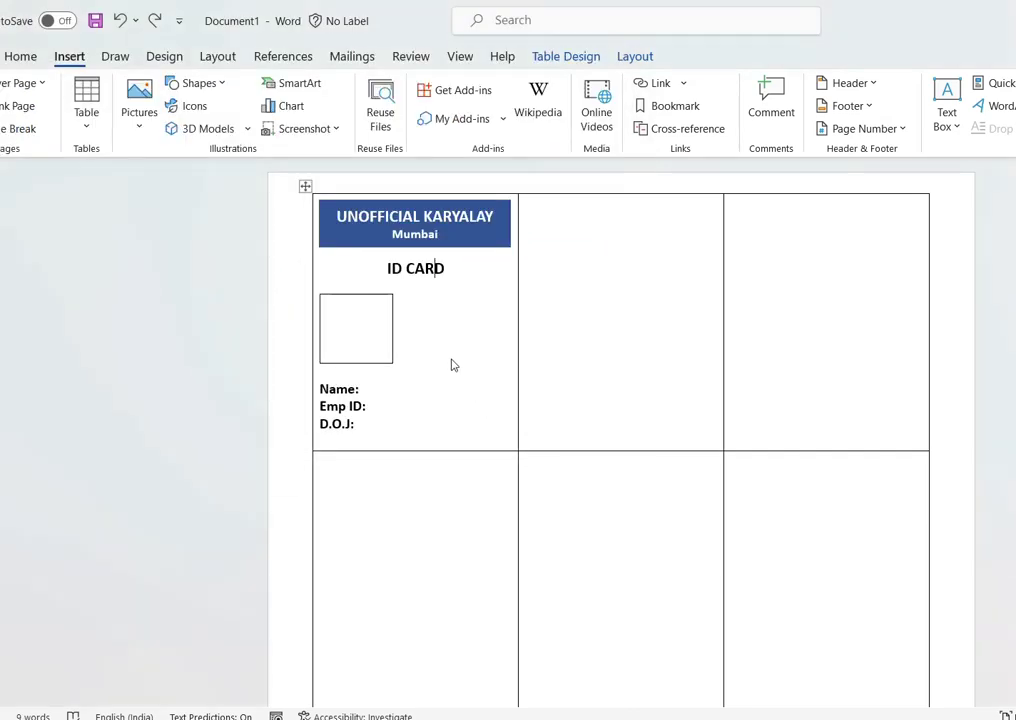
{"action": "left_click", "coordinate": [935, 125]}
{"action": "left_click", "coordinate": [965, 302]}
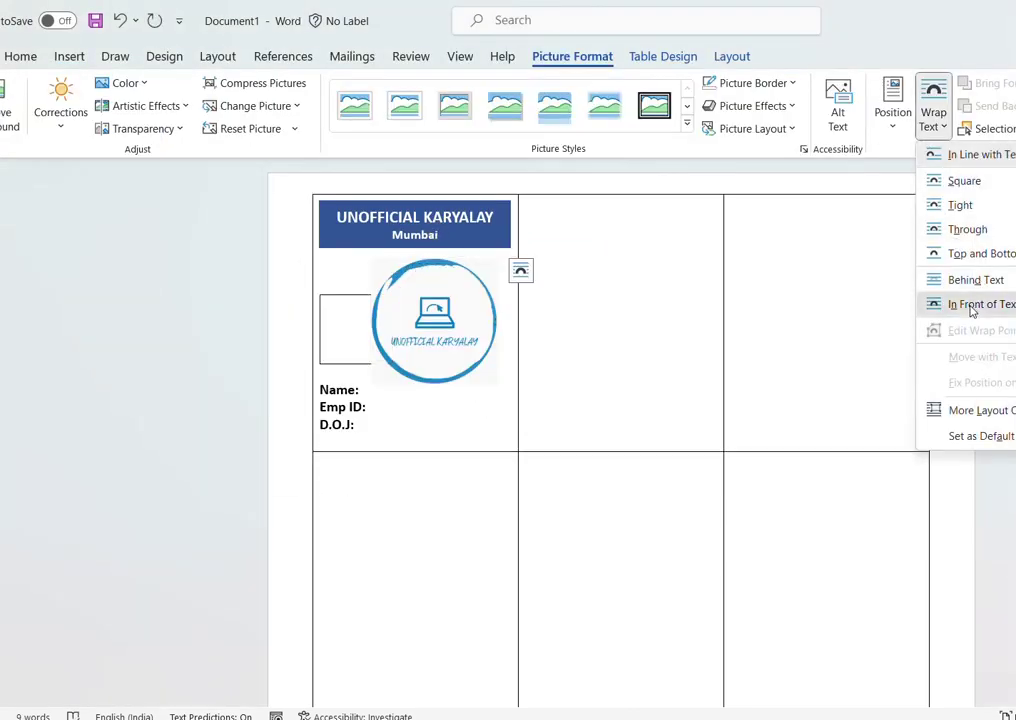
{"action": "mouse_move", "coordinate": [497, 385]}
{"action": "left_mouse_down"}
{"action": "mouse_move", "coordinate": [431, 318]}
{"action": "mouse_move", "coordinate": [456, 336]}
{"action": "mouse_move", "coordinate": [470, 322]}
{"action": "mouse_move", "coordinate": [454, 328]}
{"action": "left_mouse_up"}
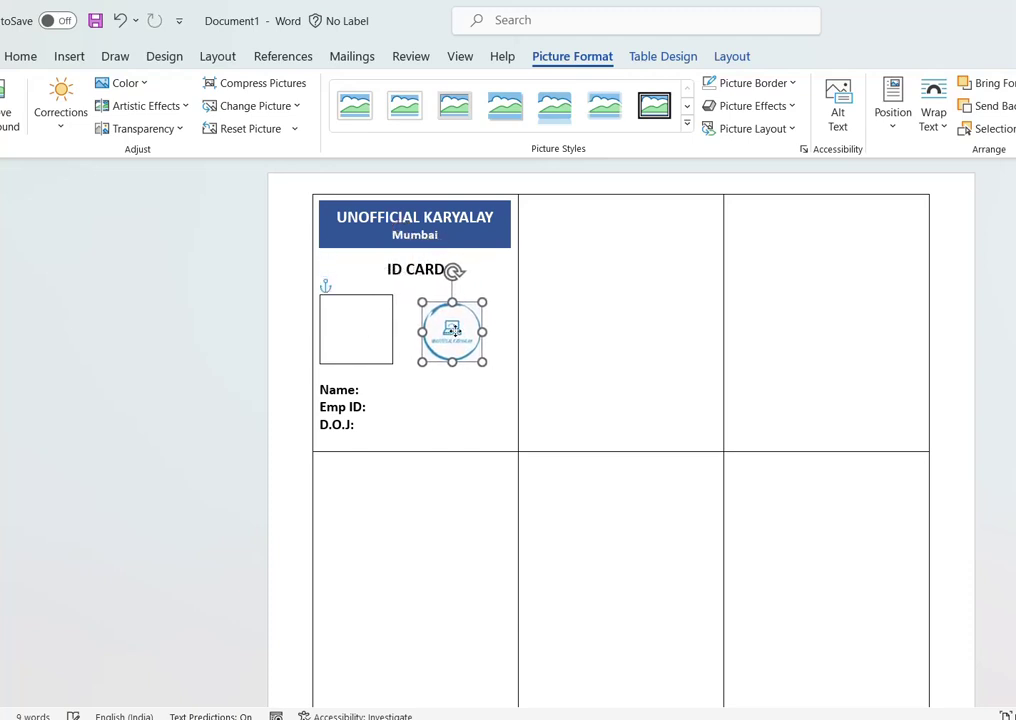
{"action": "left_click", "coordinate": [401, 388]}
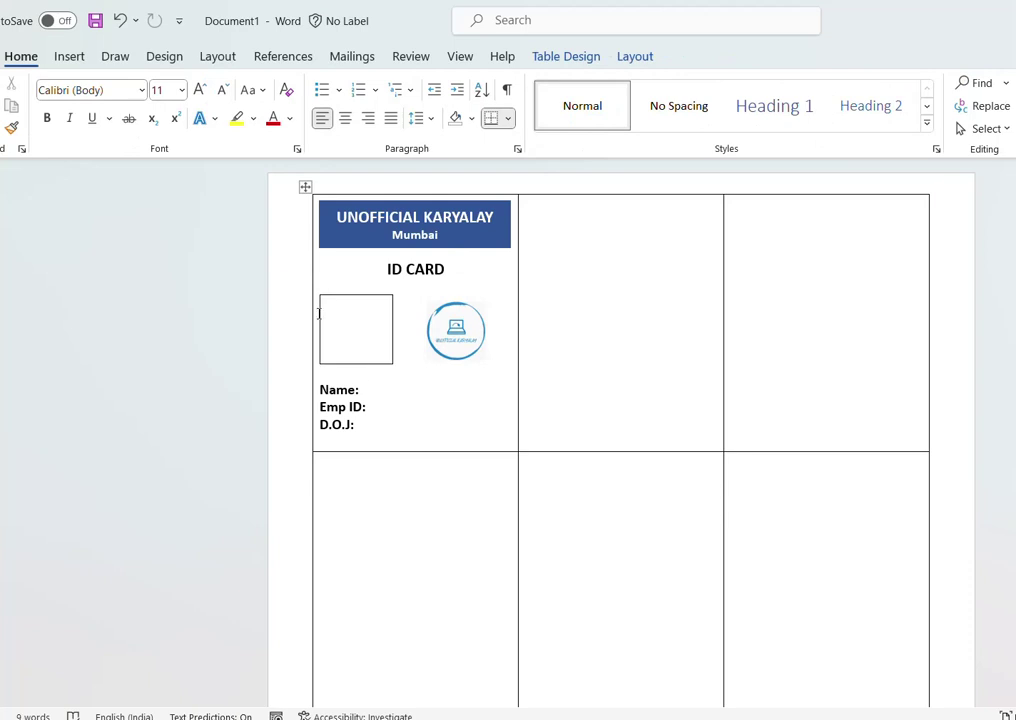
Step: Draw a light blue, outline-free rectangle over the labels and send it behind text
{"action": "left_click", "coordinate": [74, 57]}
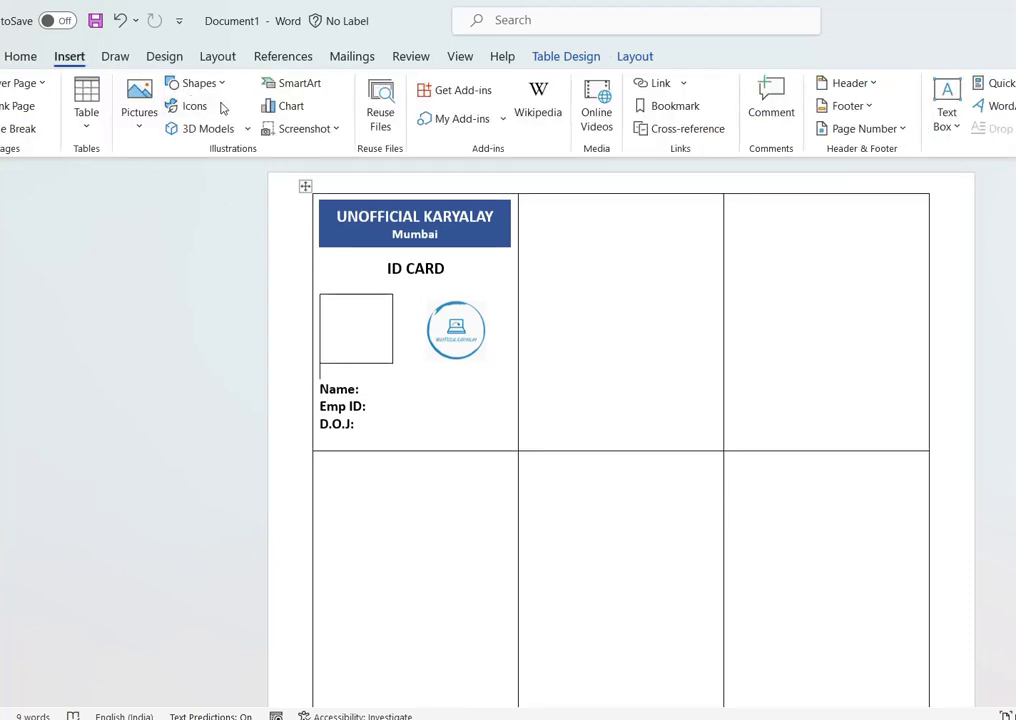
{"action": "left_click", "coordinate": [219, 89]}
{"action": "left_click", "coordinate": [223, 131]}
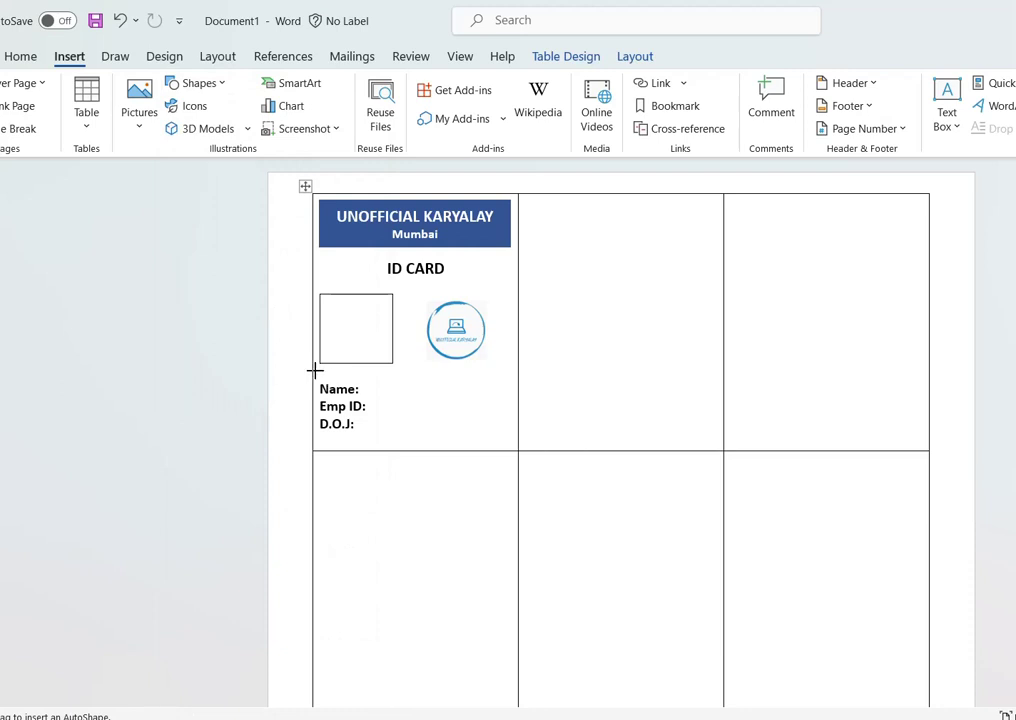
{"action": "left_click_drag", "start_coordinate": [315, 370], "coordinate": [512, 441]}
{"action": "left_click", "coordinate": [410, 83]}
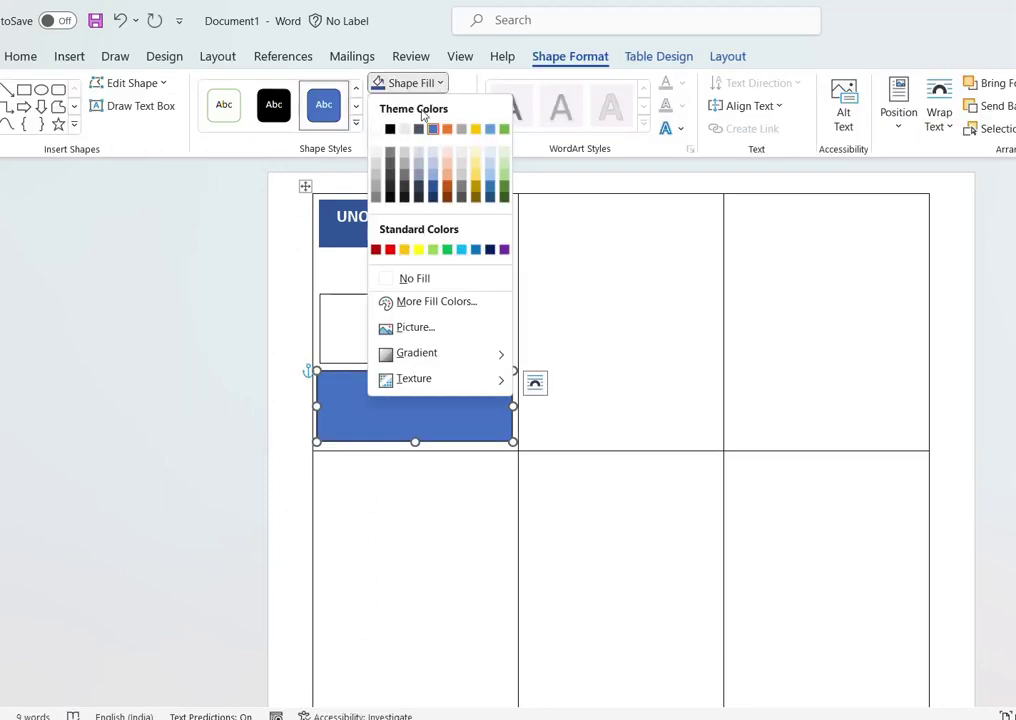
{"action": "left_click", "coordinate": [437, 183]}
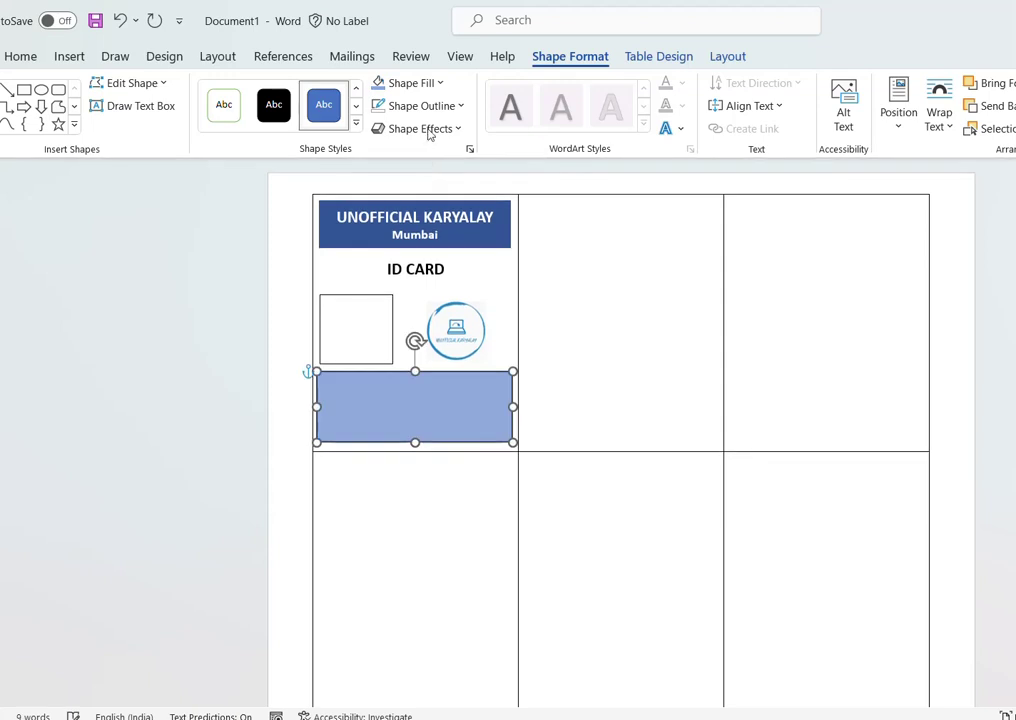
{"action": "left_click", "coordinate": [455, 107]}
{"action": "left_click", "coordinate": [405, 302]}
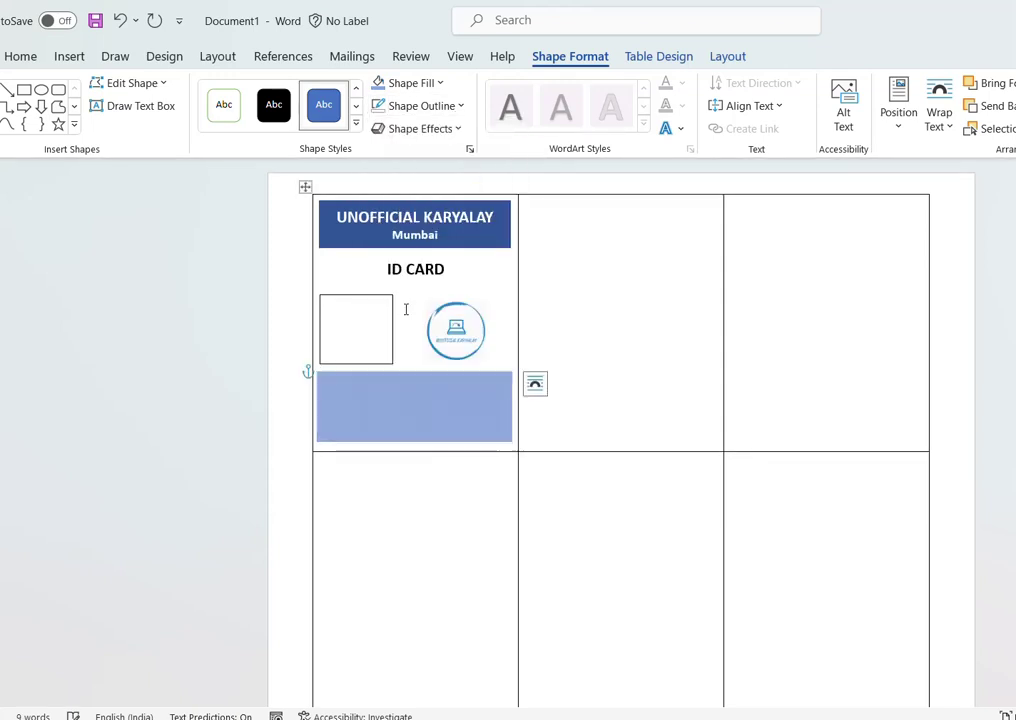
{"action": "left_click", "coordinate": [940, 118]}
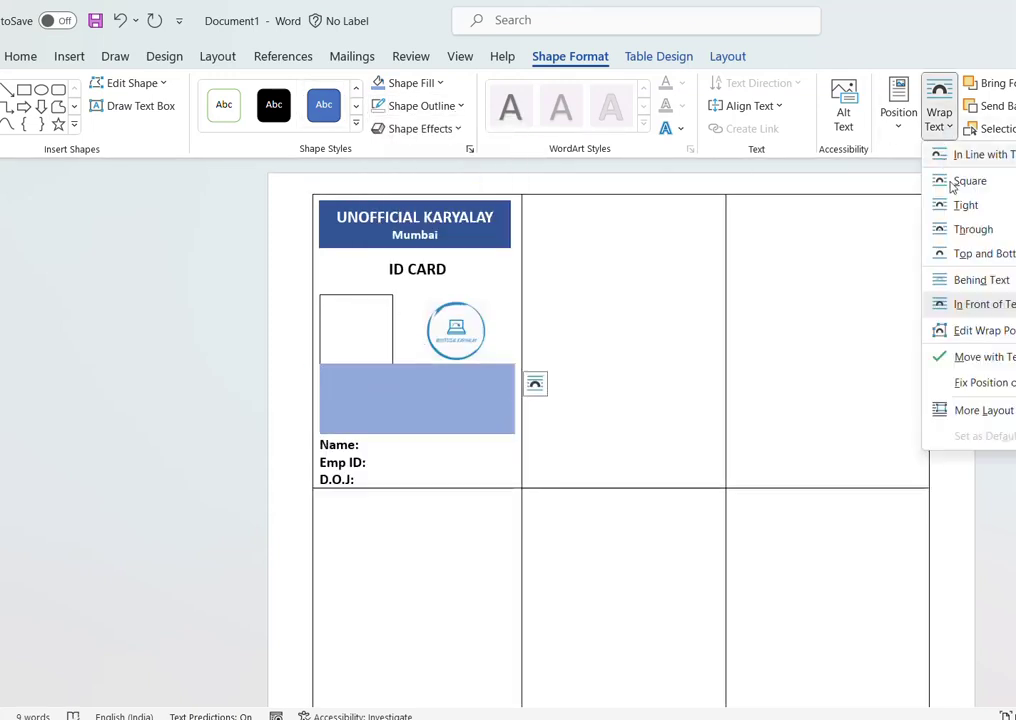
{"action": "left_click", "coordinate": [966, 282]}
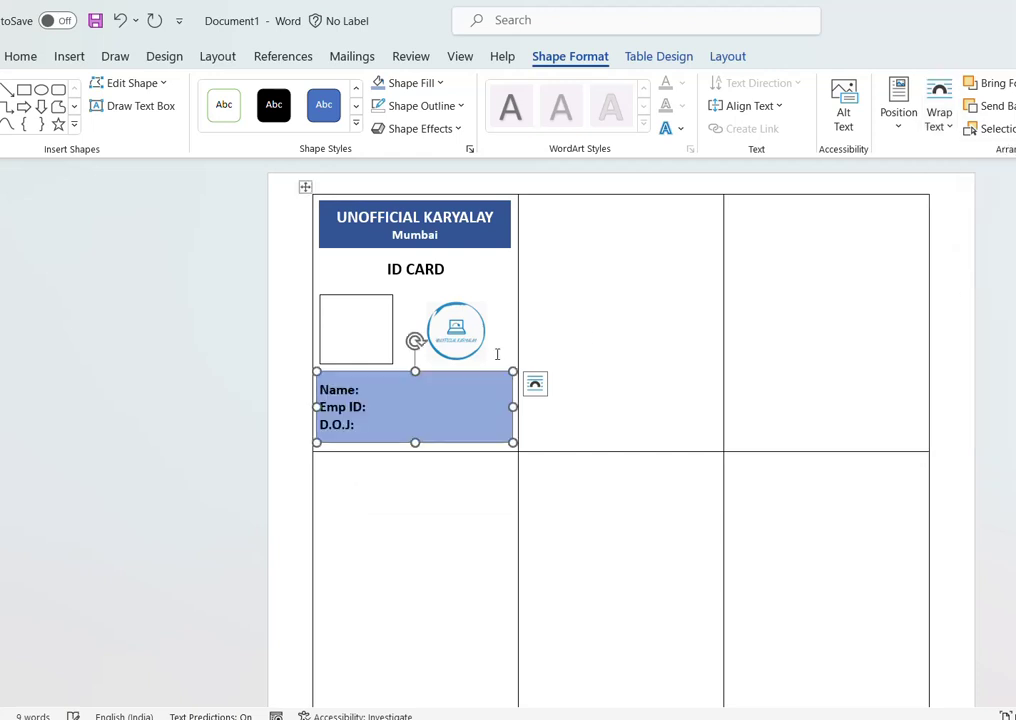
Step: Edit the shape's points to curve its top-right corner up toward the logo
{"action": "left_click", "coordinate": [132, 83]}
{"action": "left_click", "coordinate": [144, 135]}
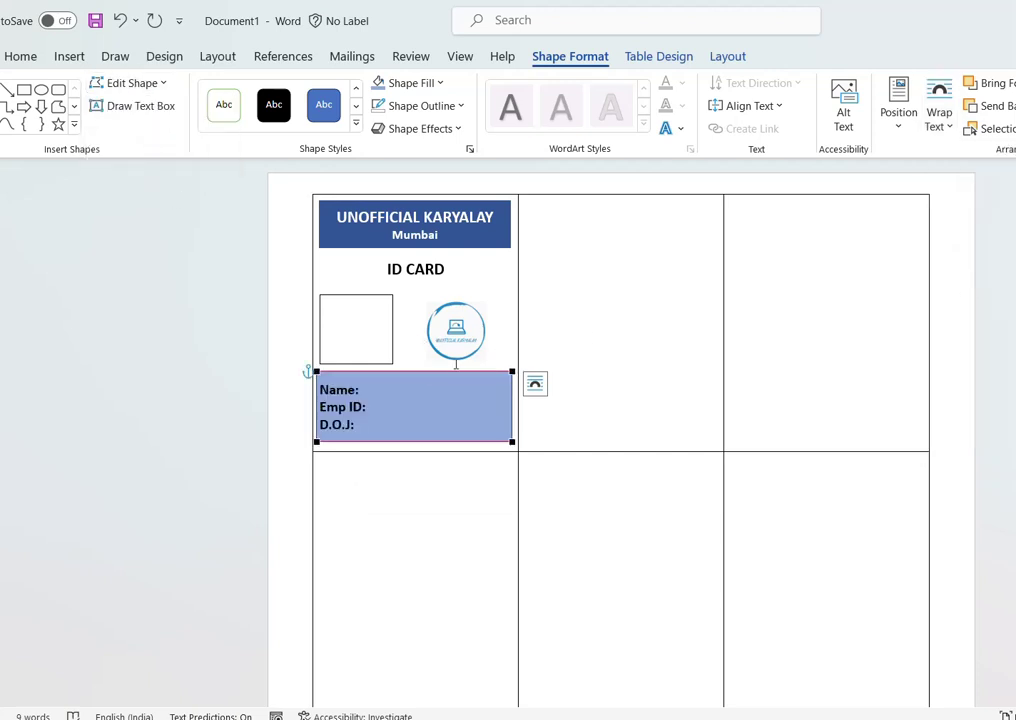
{"action": "left_click_drag", "start_coordinate": [513, 371], "coordinate": [512, 336]}
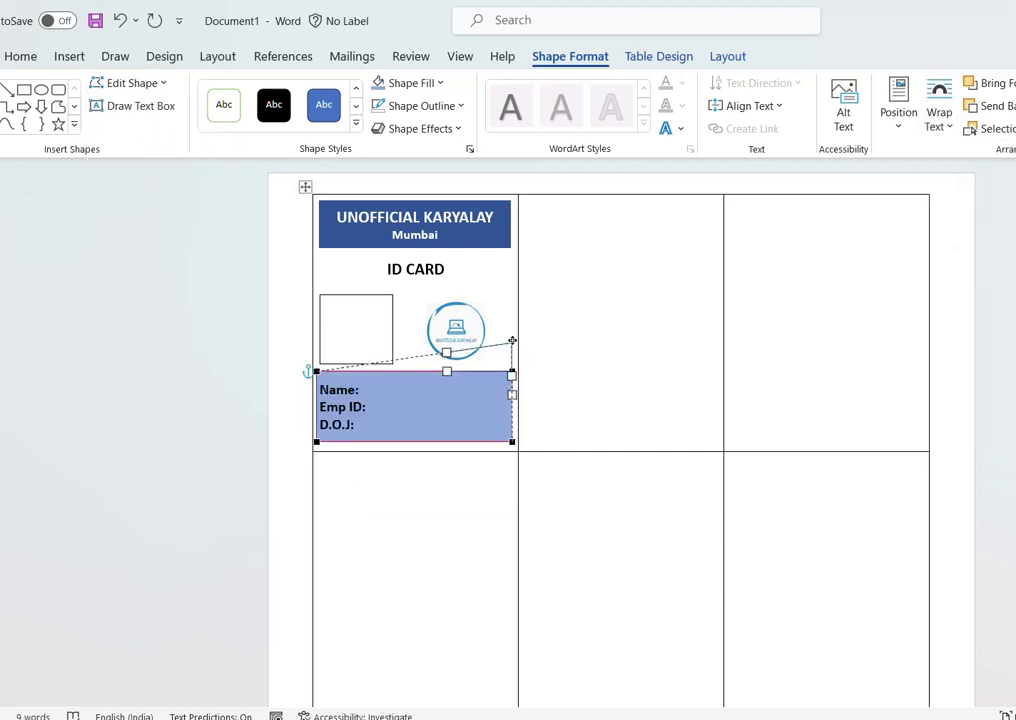
{"action": "left_click", "coordinate": [369, 410]}
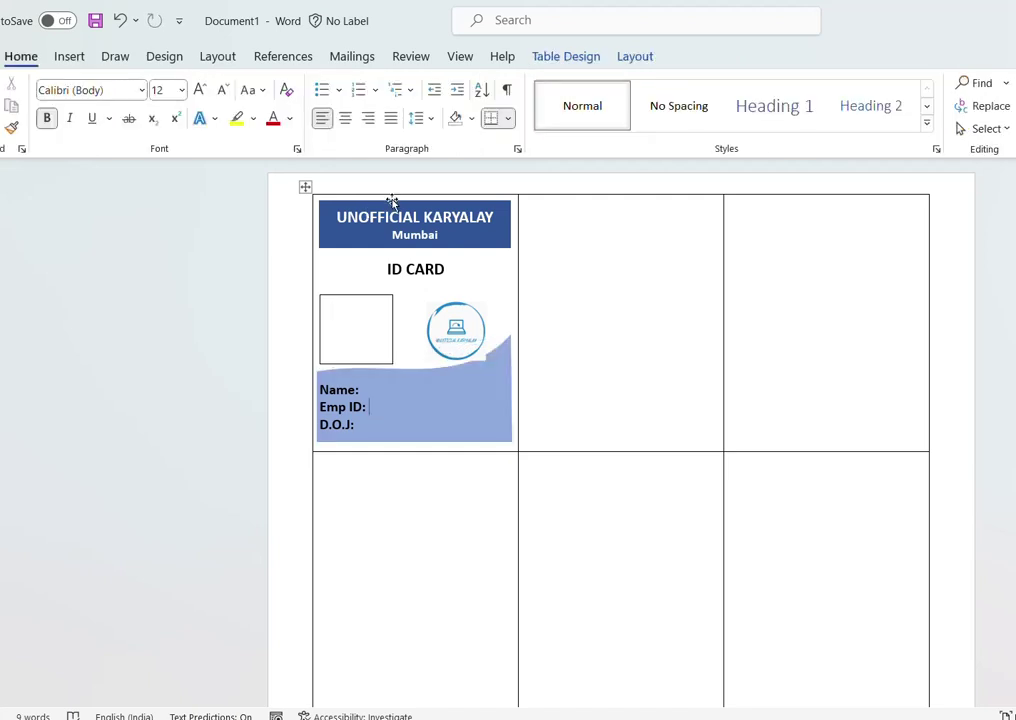
Step: Start a Labels mail merge, accepting the label options and the clearing warning
{"action": "scroll", "coordinate": [485, 307], "scroll_direction": "down", "scroll_amount": 3}
{"action": "scroll", "coordinate": [485, 308], "scroll_direction": "down", "scroll_amount": 3}
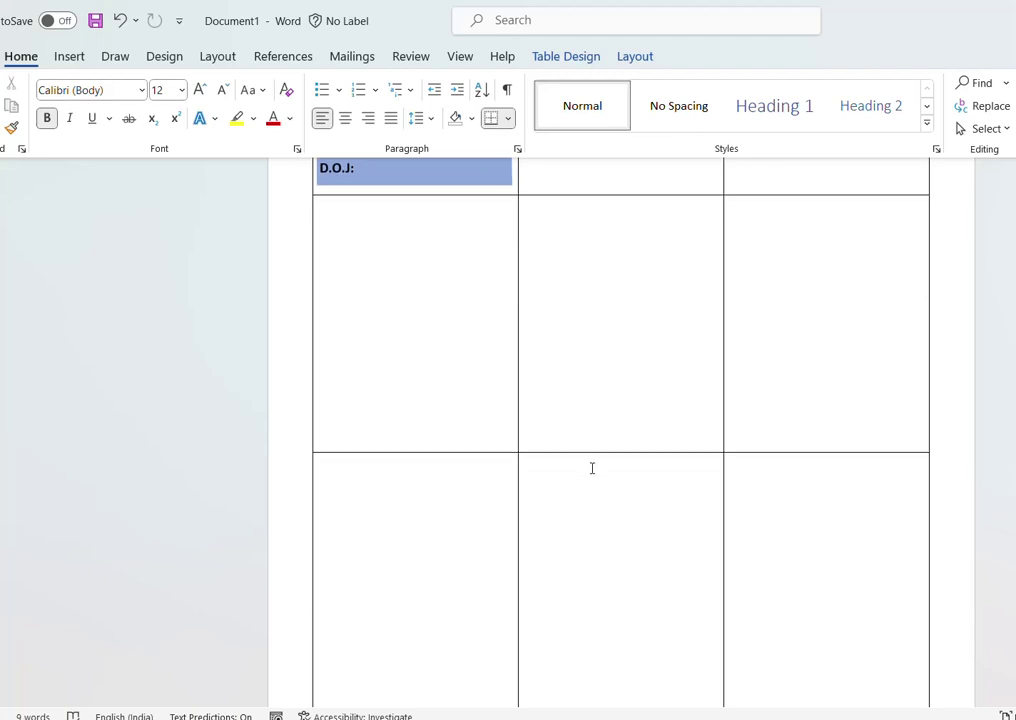
{"action": "scroll", "coordinate": [592, 467], "scroll_direction": "down", "scroll_amount": 3}
{"action": "scroll", "coordinate": [590, 465], "scroll_direction": "up", "scroll_amount": 5}
{"action": "scroll", "coordinate": [570, 460], "scroll_direction": "up", "scroll_amount": 4}
{"action": "left_click", "coordinate": [352, 56]}
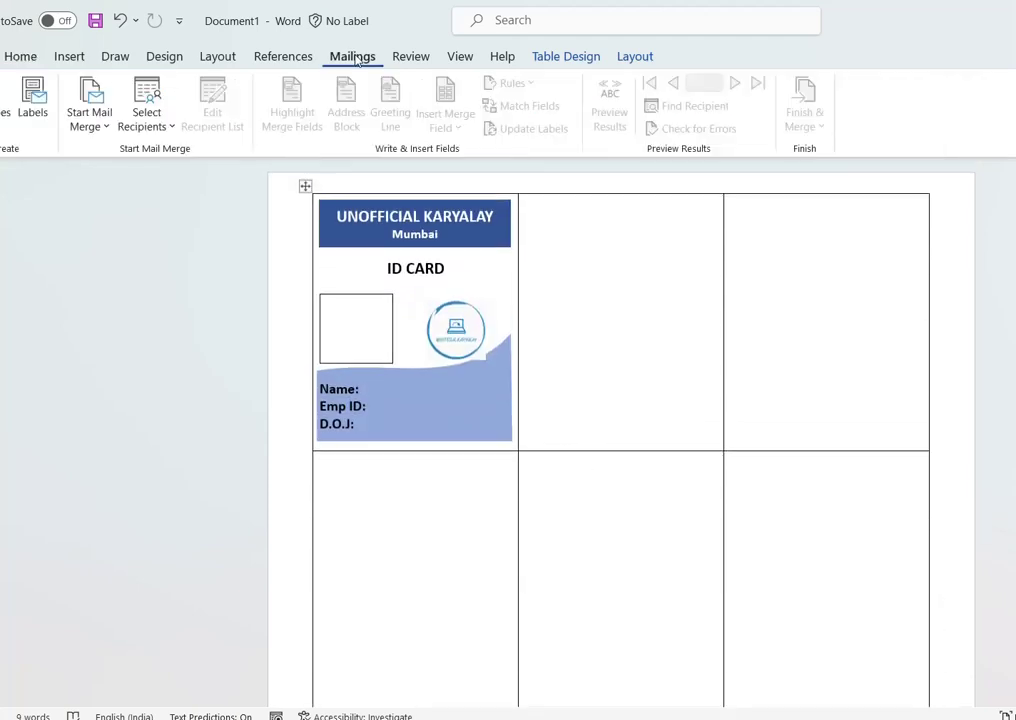
{"action": "left_click", "coordinate": [100, 119]}
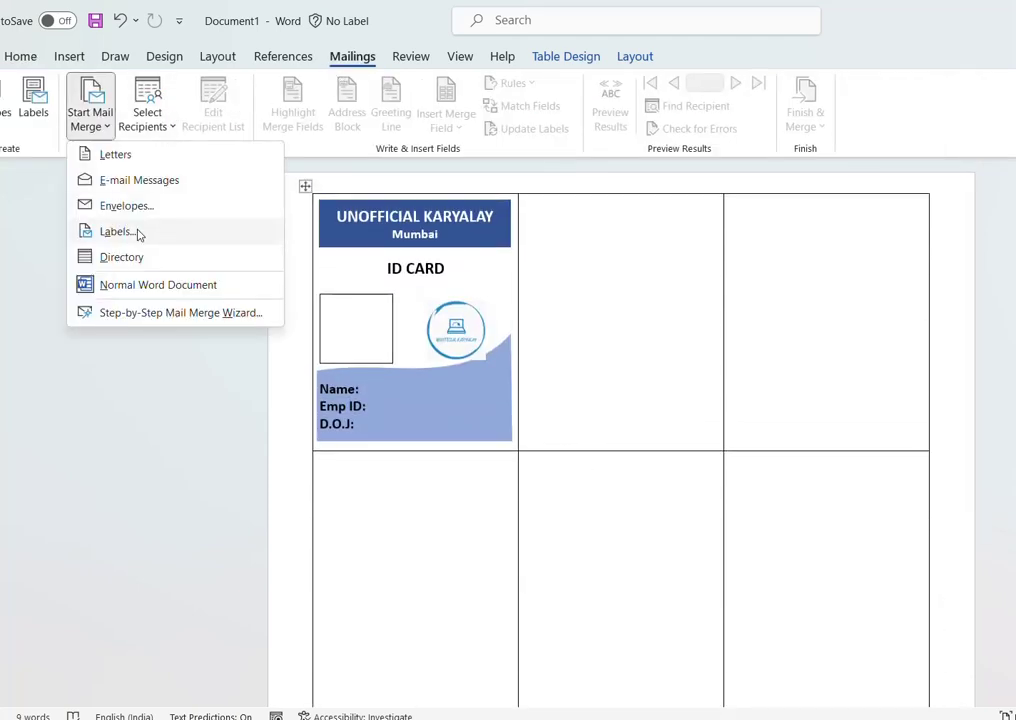
{"action": "left_click", "coordinate": [136, 240]}
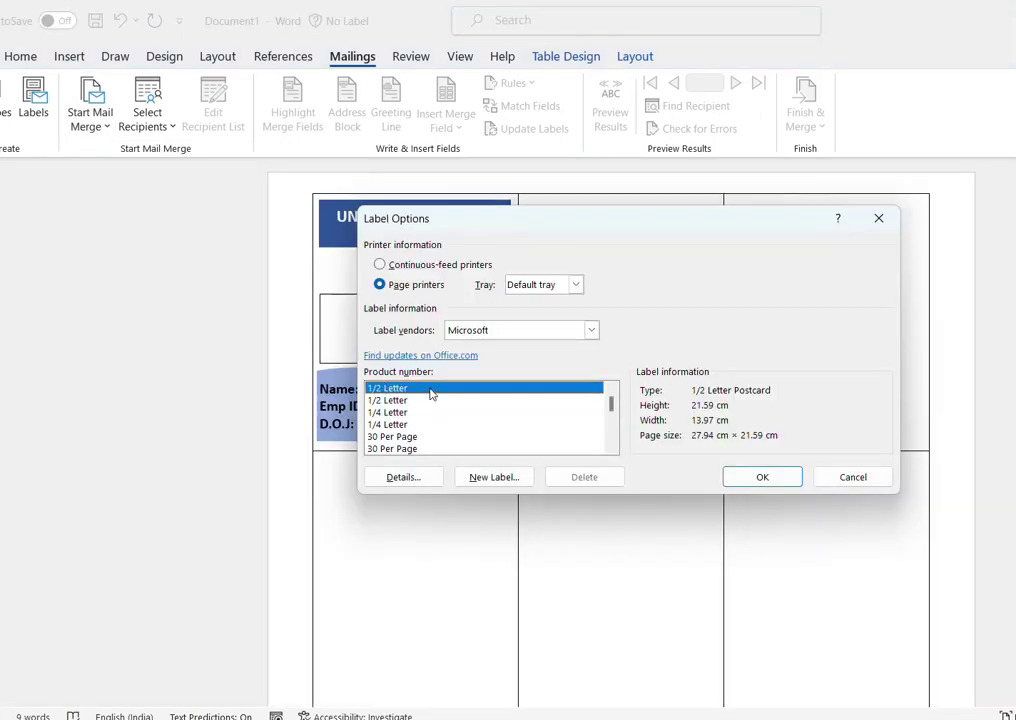
{"action": "left_click", "coordinate": [762, 479]}
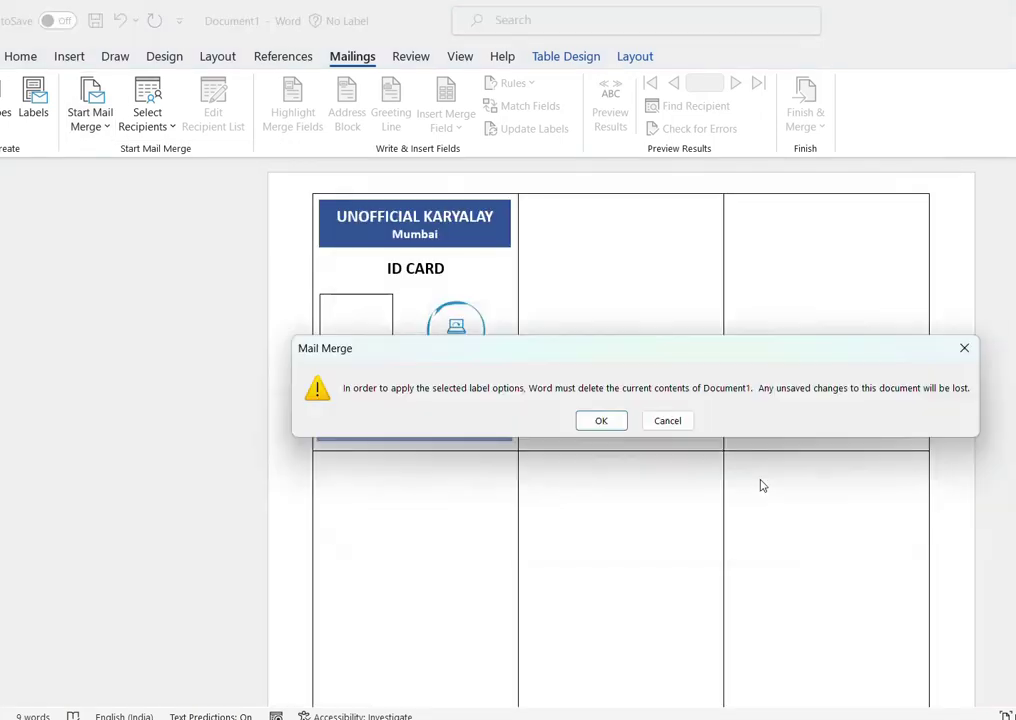
{"action": "left_click", "coordinate": [601, 421]}
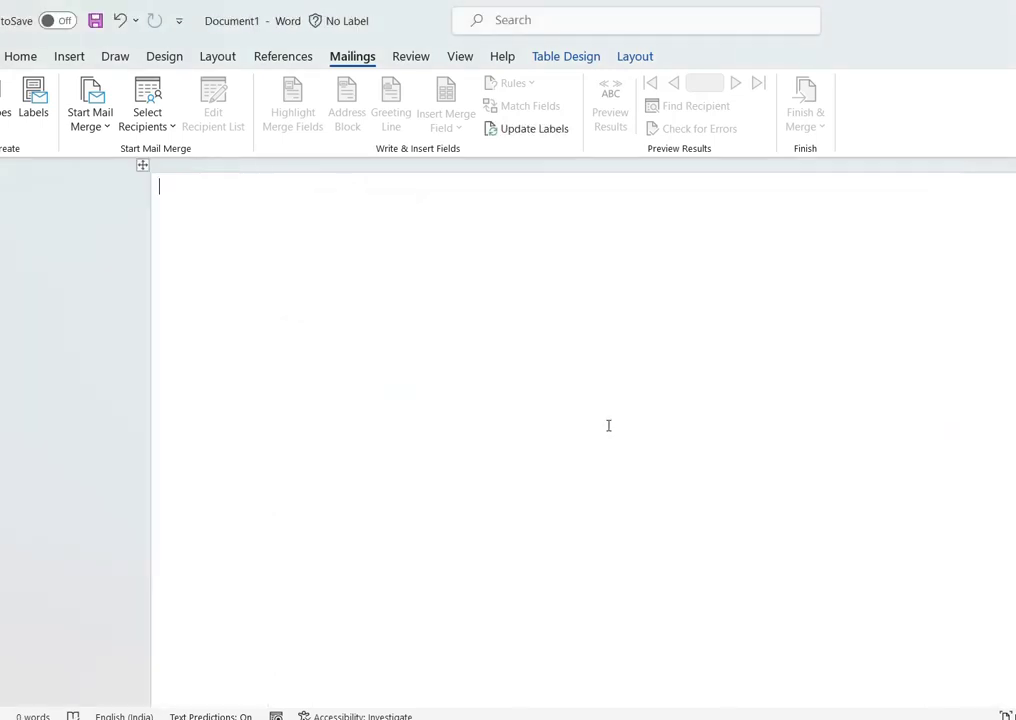
Step: Update Labels so the ID card design repeats in every label
{"action": "left_click", "coordinate": [538, 132]}
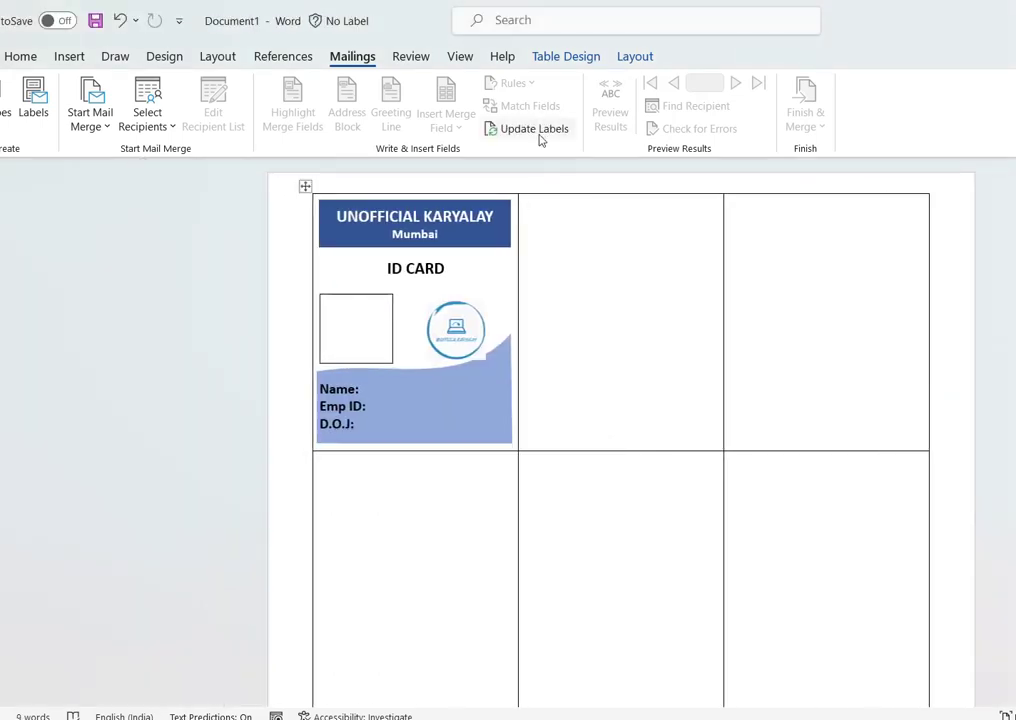
{"action": "left_click", "coordinate": [538, 130]}
{"action": "scroll", "coordinate": [590, 387], "scroll_direction": "down", "scroll_amount": 1}
{"action": "scroll", "coordinate": [590, 387], "scroll_direction": "down", "scroll_amount": 2}
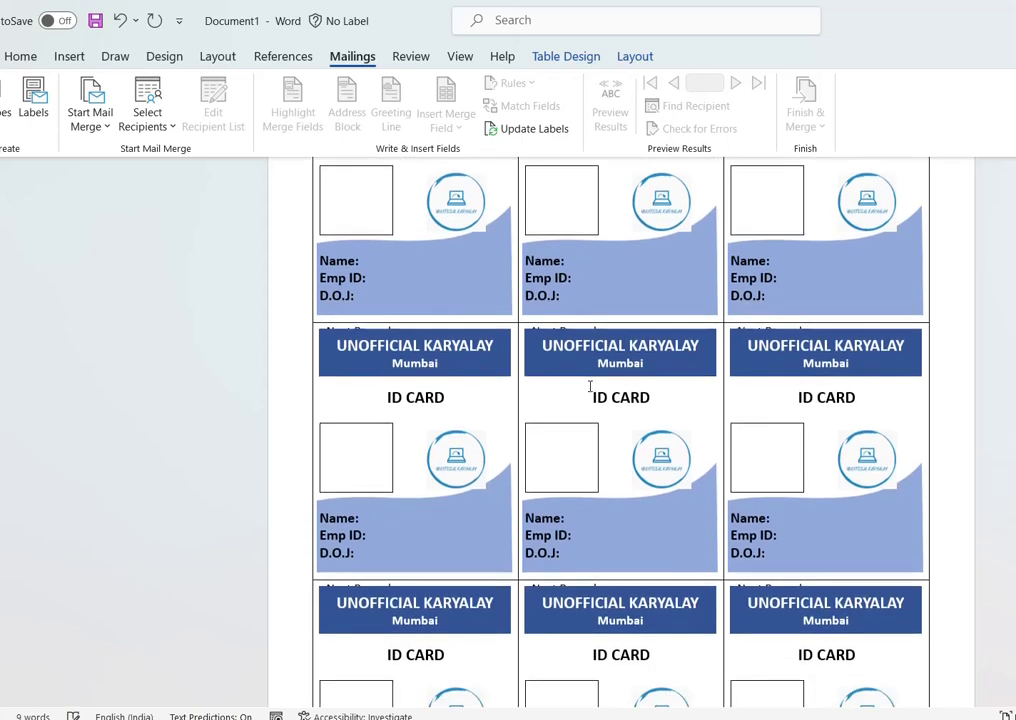
{"action": "scroll", "coordinate": [590, 387], "scroll_direction": "down", "scroll_amount": 10}
{"action": "scroll", "coordinate": [397, 383], "scroll_direction": "up", "scroll_amount": 15}
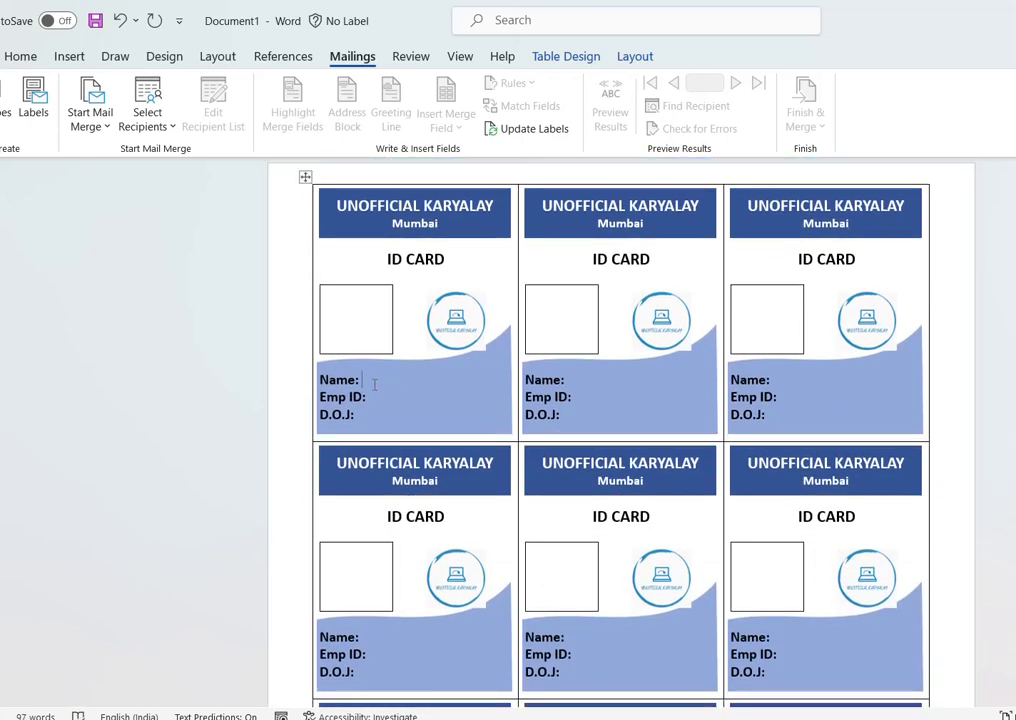
Step: Use Sheet1$ of Downloads\Copy of Data.xlsx as the label sheet's existing recipient list
{"action": "left_click", "coordinate": [155, 133]}
{"action": "left_click", "coordinate": [172, 182]}
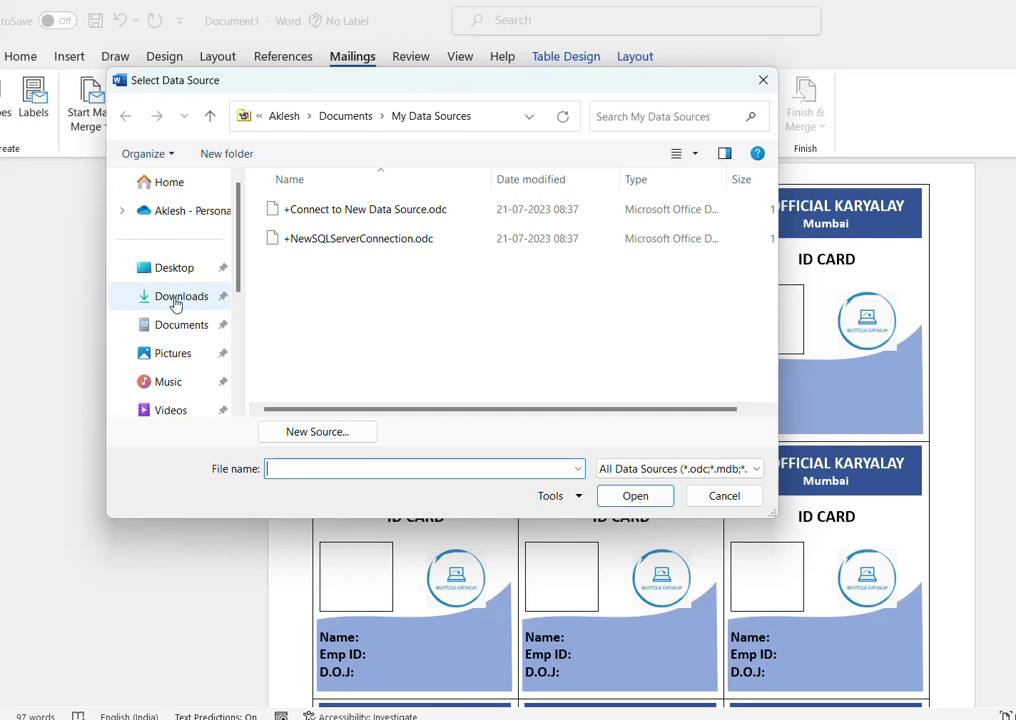
{"action": "left_click", "coordinate": [176, 298]}
{"action": "left_click", "coordinate": [322, 240]}
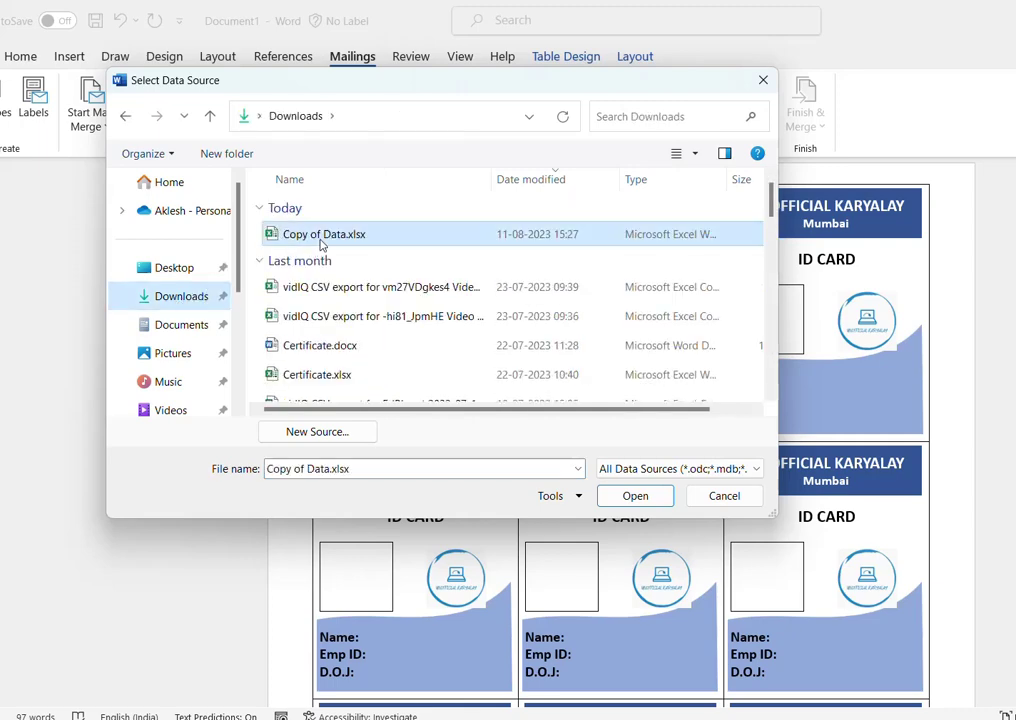
{"action": "left_click", "coordinate": [635, 495]}
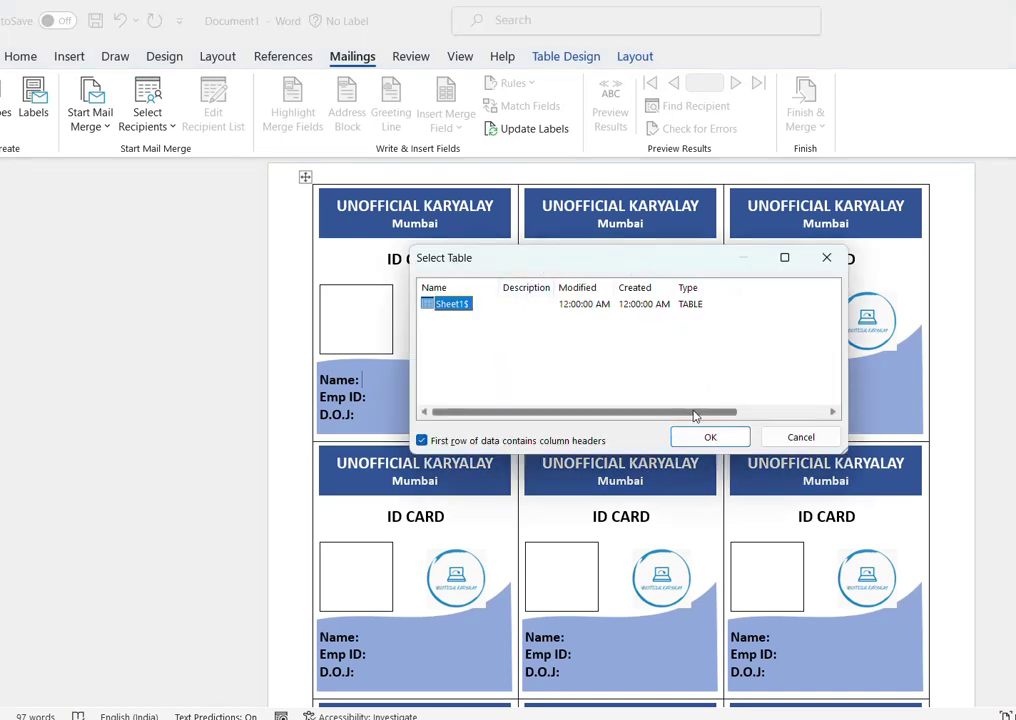
{"action": "left_click", "coordinate": [710, 437]}
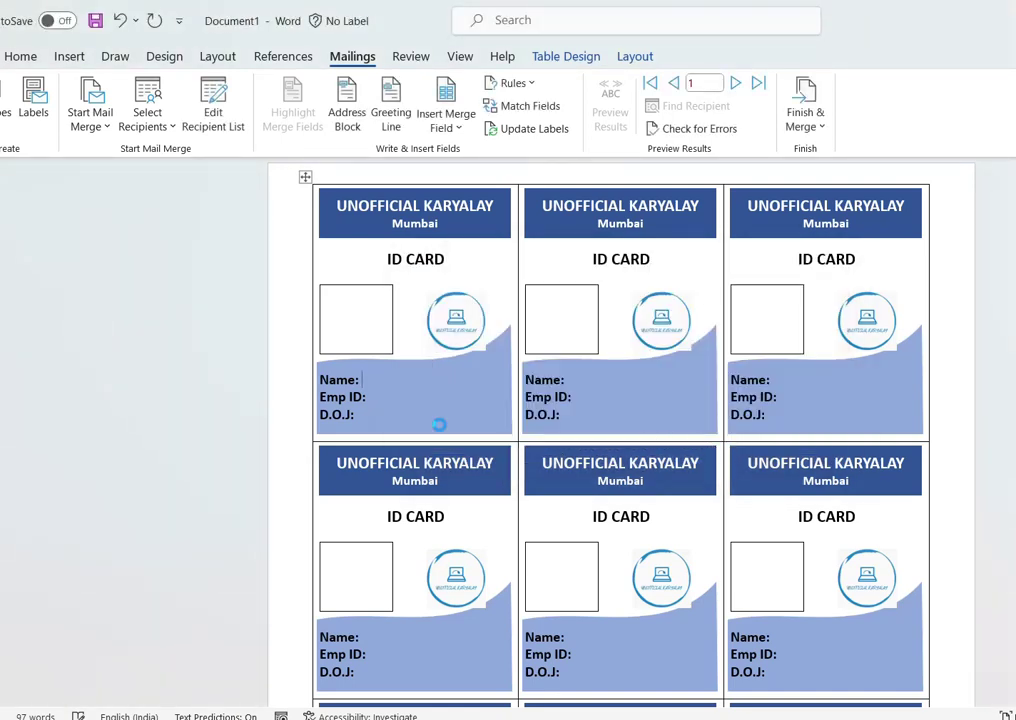
Step: Insert «Name», «Emp_ID» and «Joining_Date» after the first card's labels, then update all labels
{"action": "left_click", "coordinate": [450, 128]}
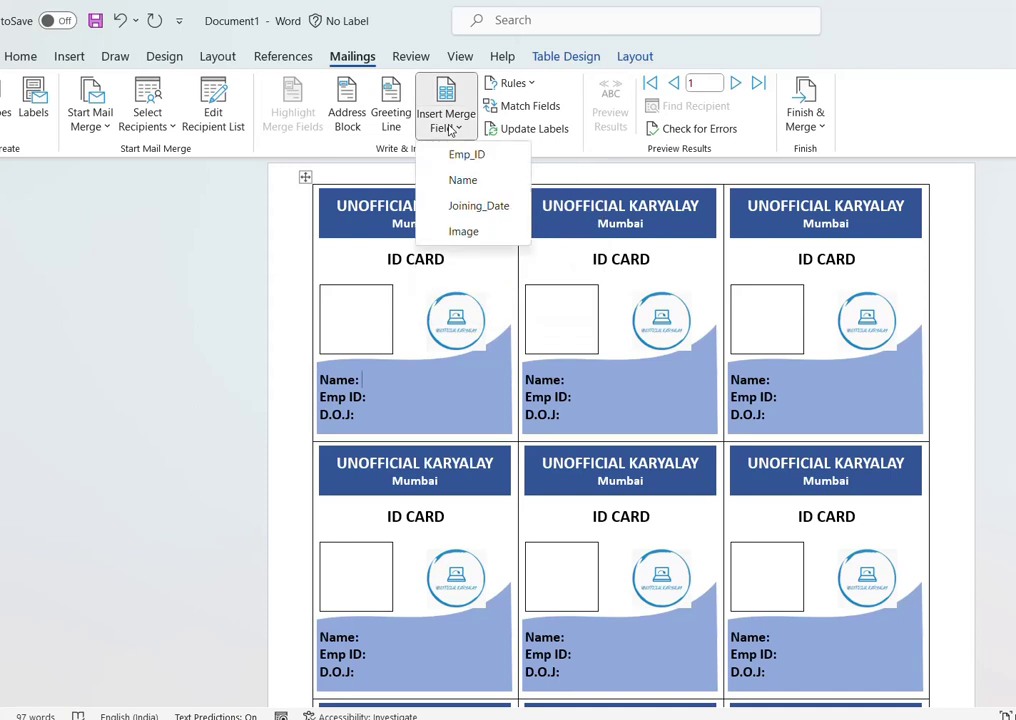
{"action": "left_click", "coordinate": [463, 180]}
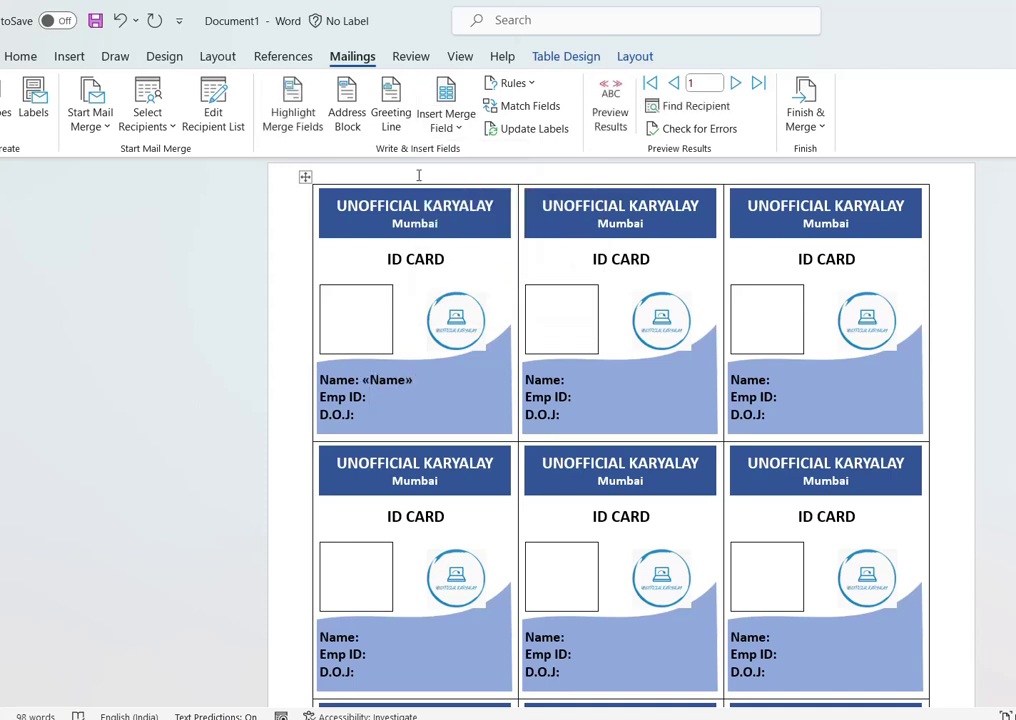
{"action": "left_click", "coordinate": [445, 120]}
{"action": "left_click", "coordinate": [471, 160]}
{"action": "left_click", "coordinate": [447, 122]}
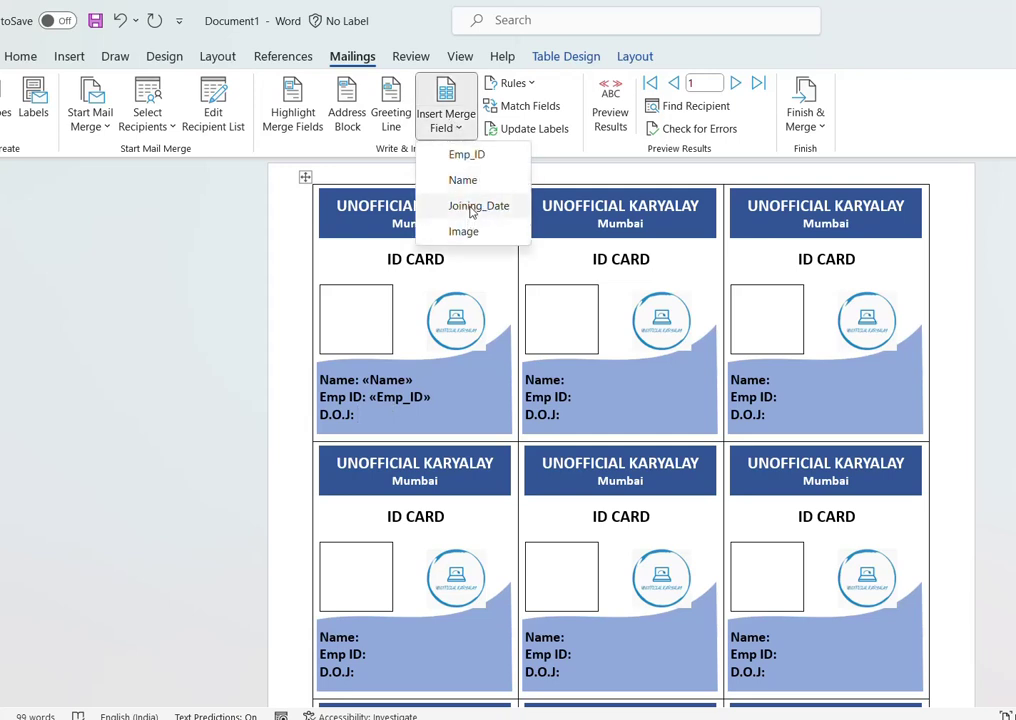
{"action": "left_click", "coordinate": [472, 207]}
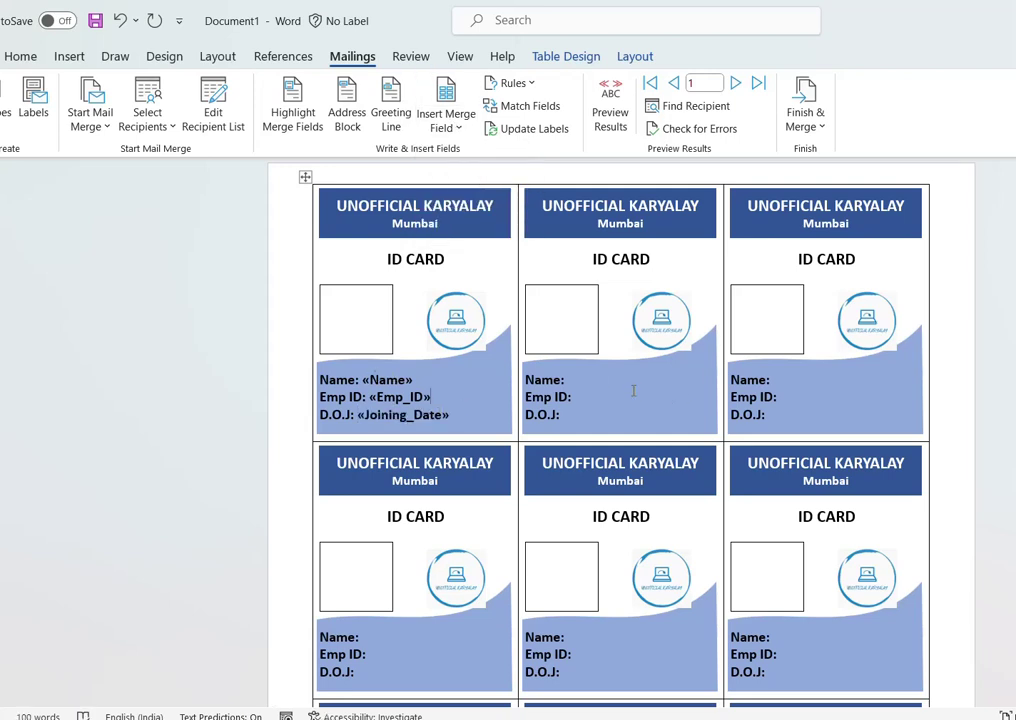
{"action": "left_click", "coordinate": [530, 130]}
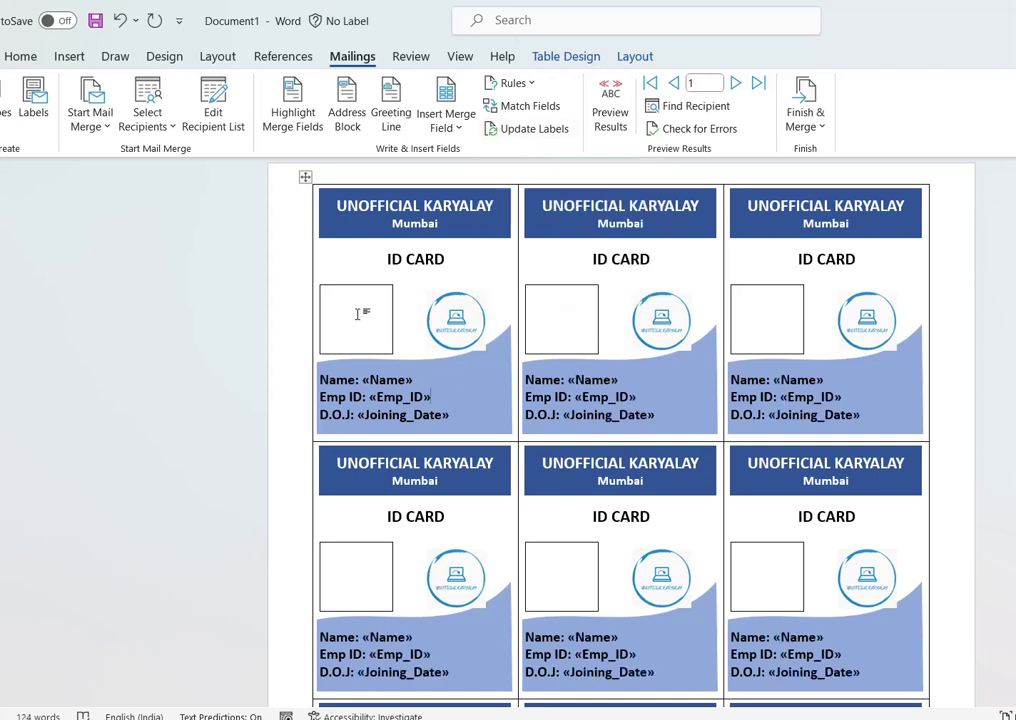
Step: Set the first card's photo box to No Border
{"action": "left_click", "coordinate": [313, 276]}
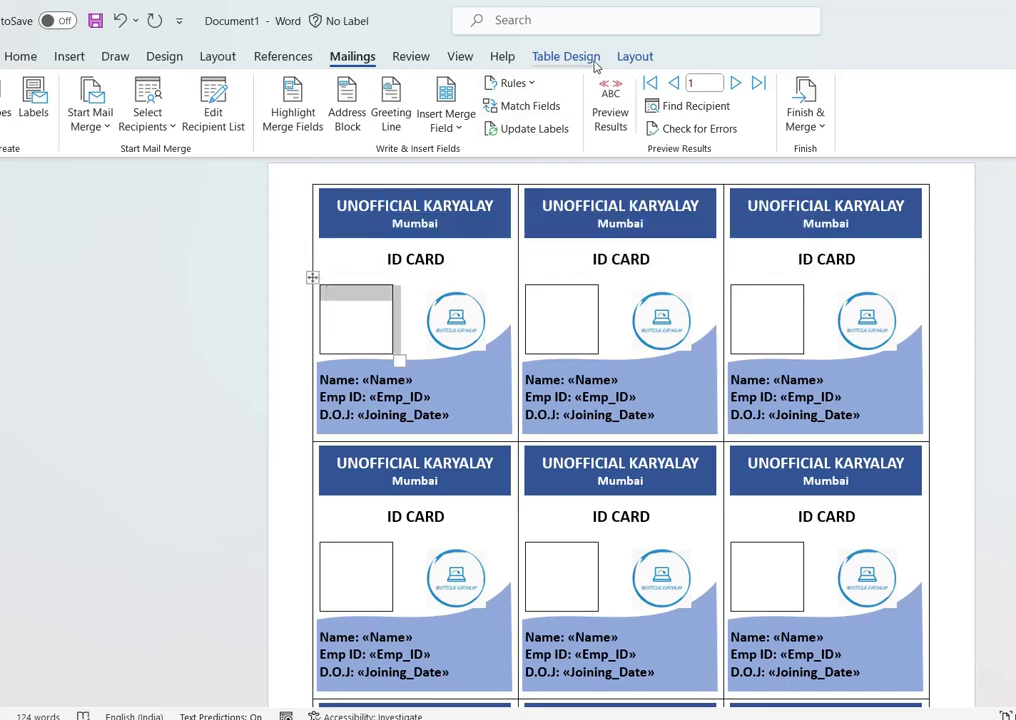
{"action": "left_click", "coordinate": [580, 60]}
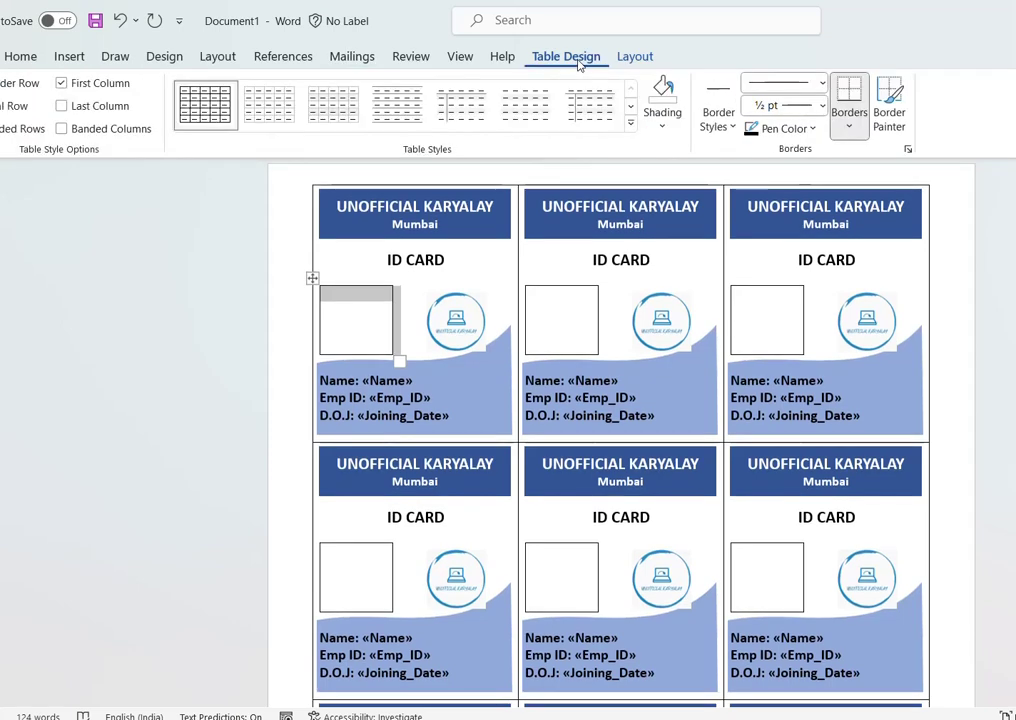
{"action": "left_click", "coordinate": [849, 122]}
{"action": "left_click", "coordinate": [868, 256]}
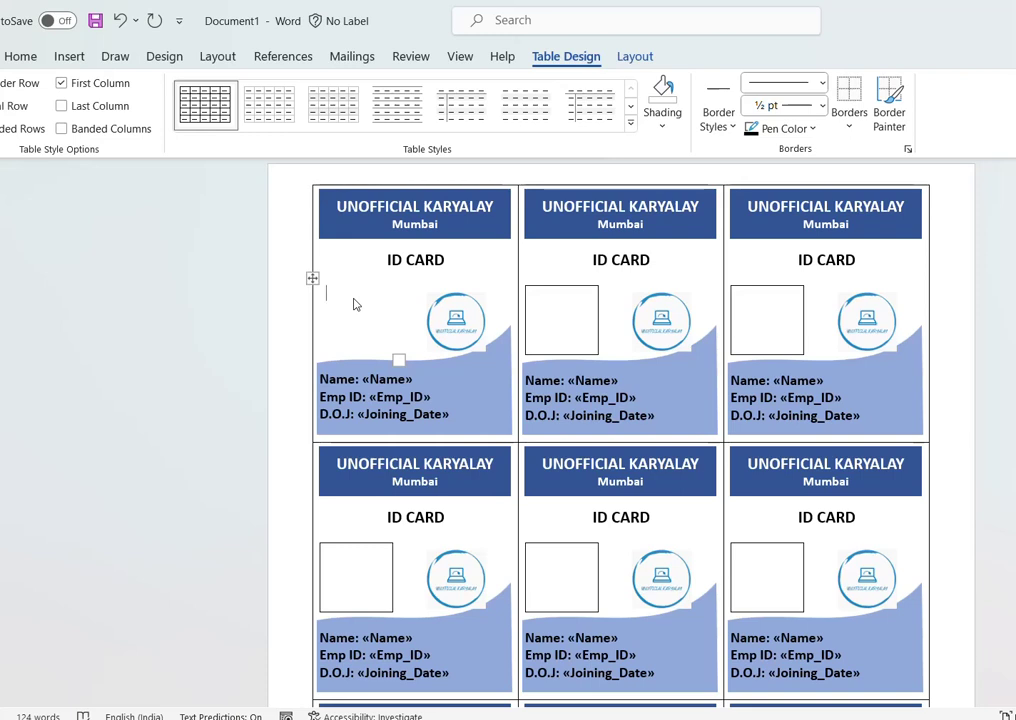
Step: Put an includepicture field code with the Image merge field in the photo area
{"action": "key", "text": "ctrl+F9"}
{"action": "type", "text": "includepicture \""}
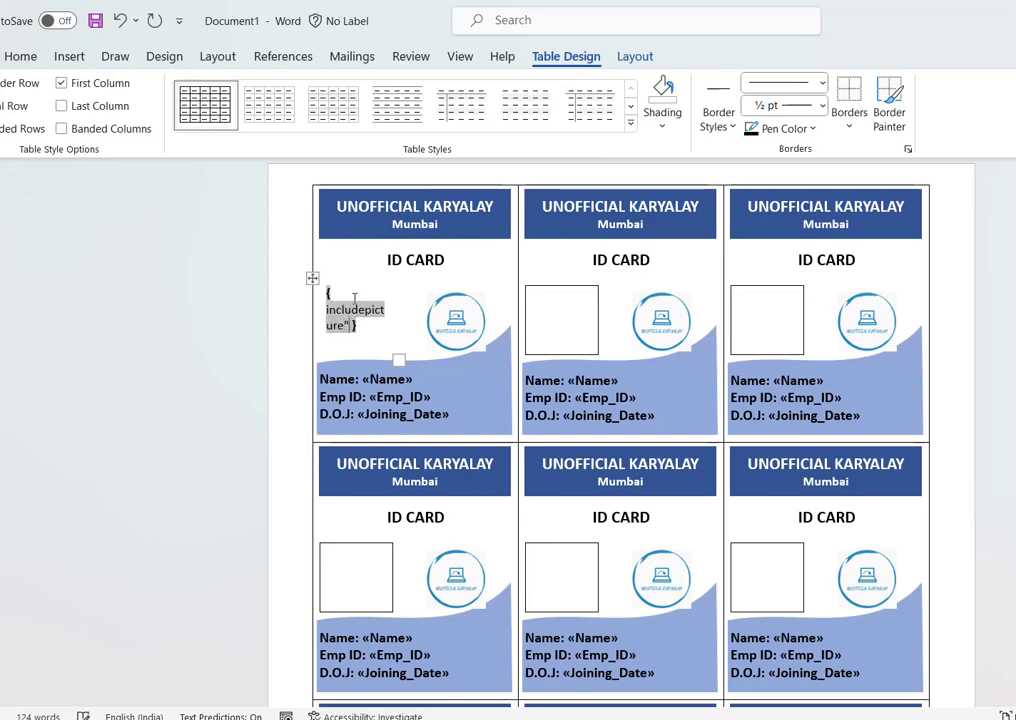
{"action": "left_click", "coordinate": [352, 56]}
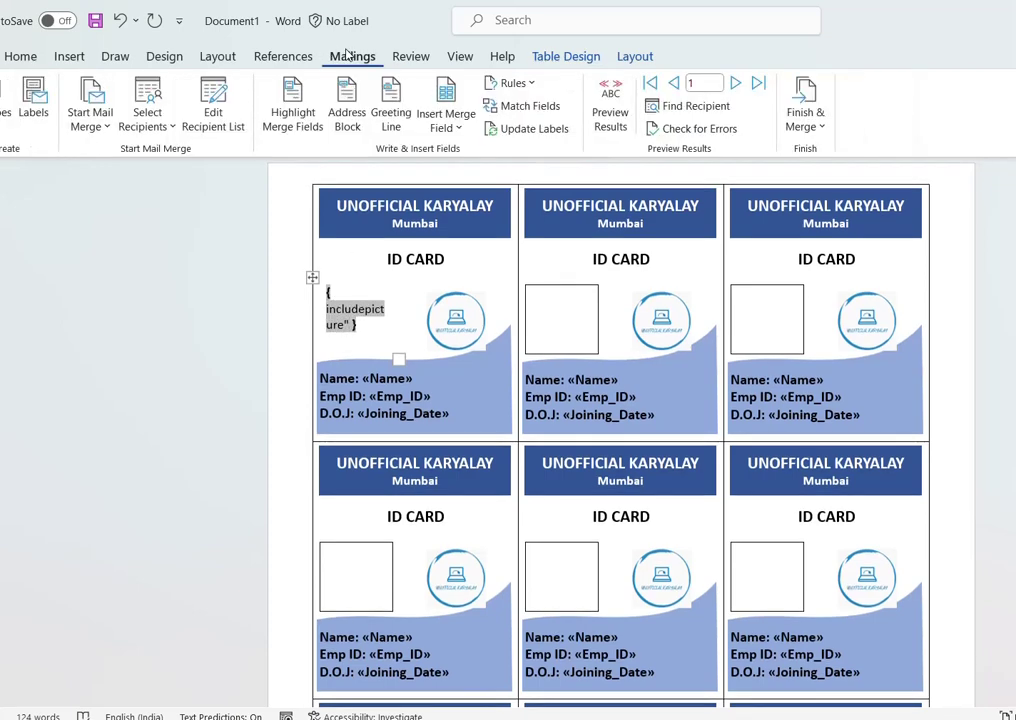
{"action": "left_click", "coordinate": [464, 133]}
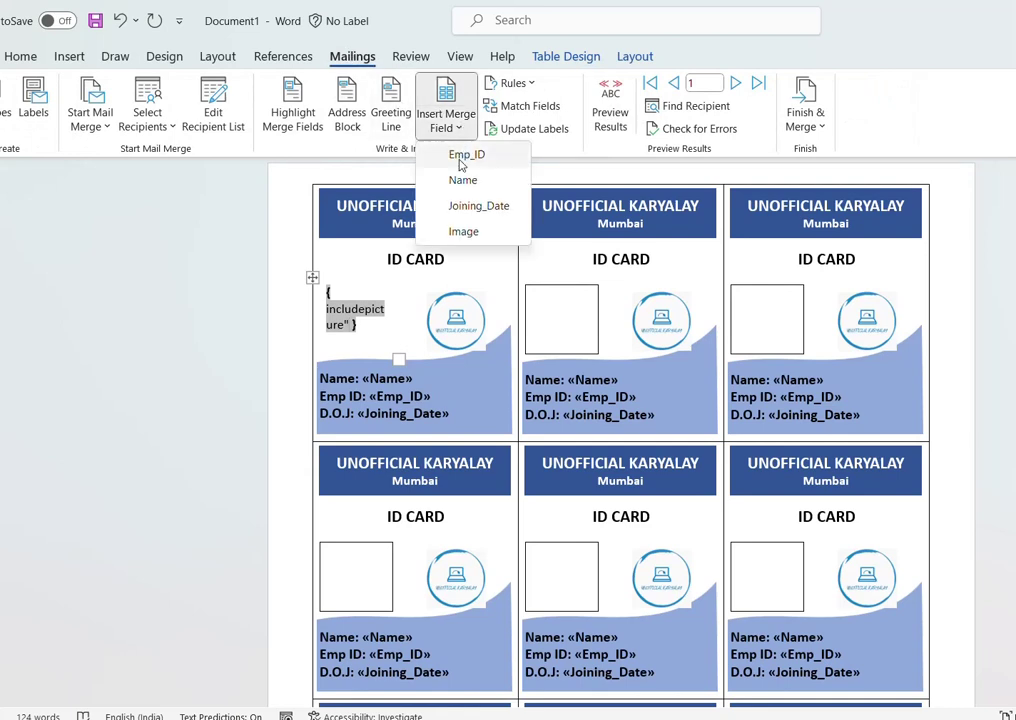
{"action": "left_click", "coordinate": [462, 231]}
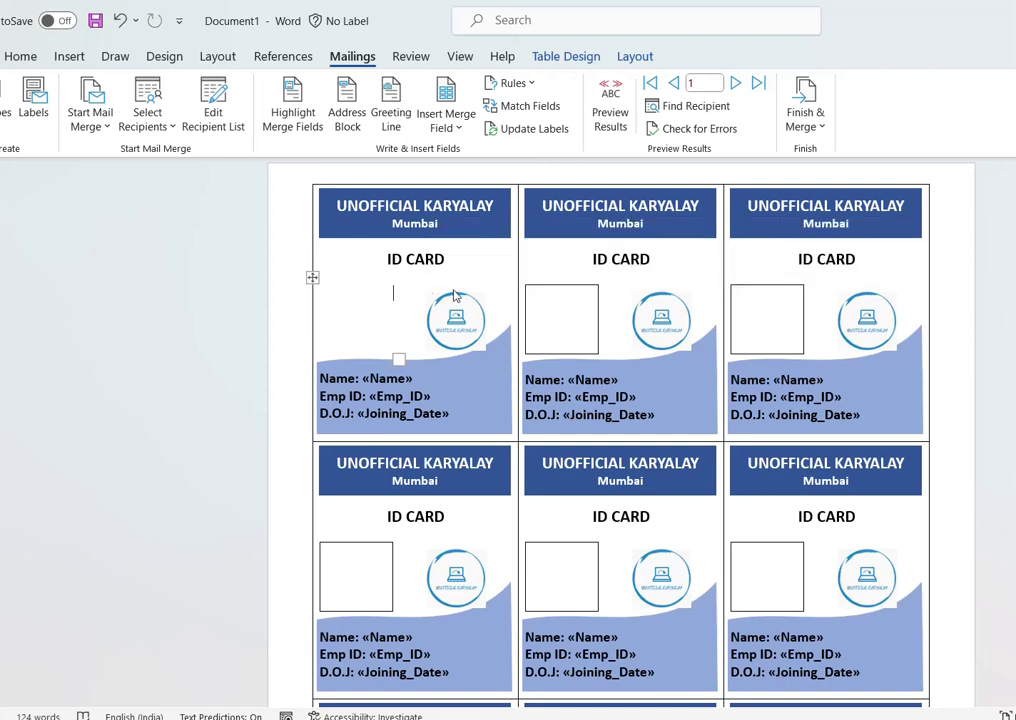
{"action": "left_click", "coordinate": [503, 258]}
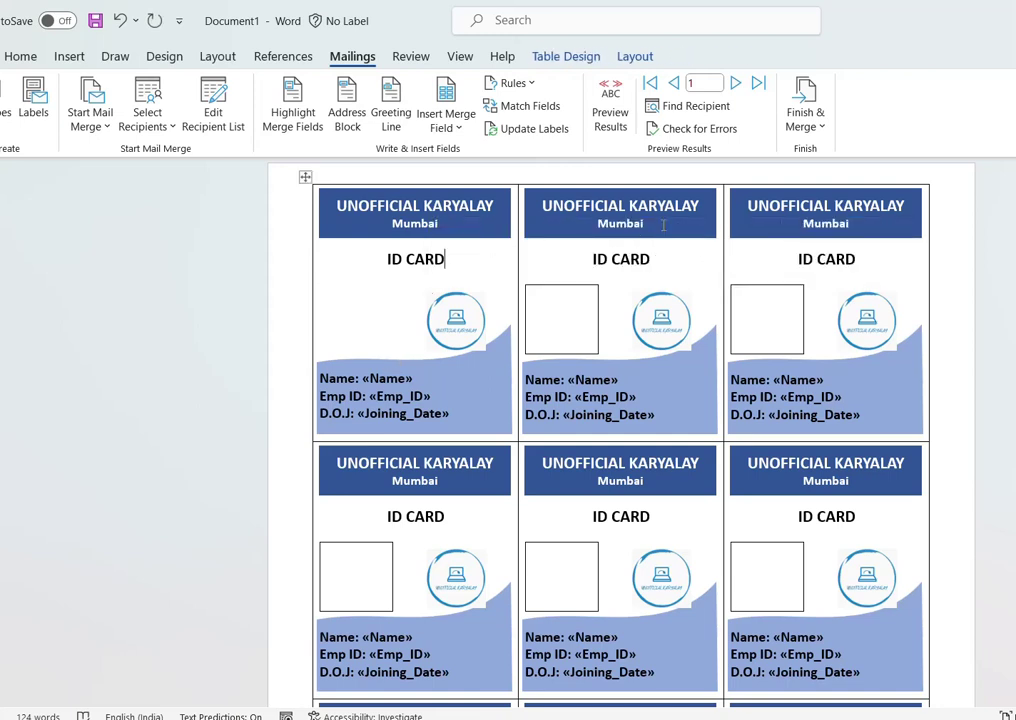
Step: Update labels with the picture field and merge all records into a new document
{"action": "left_click", "coordinate": [537, 131]}
{"action": "left_click", "coordinate": [812, 124]}
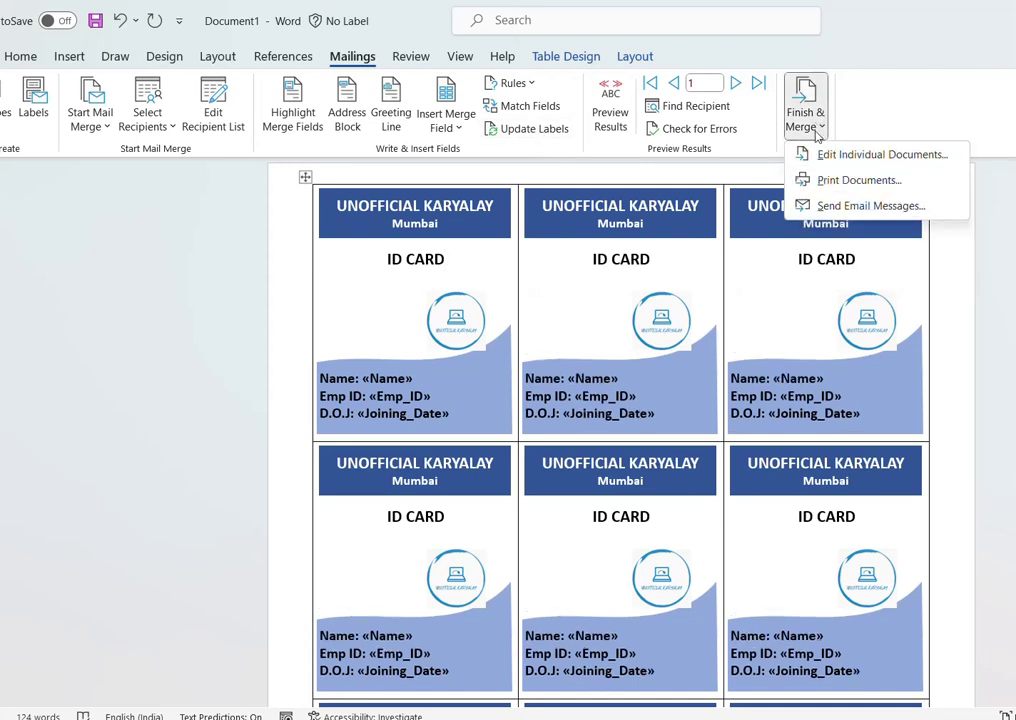
{"action": "left_click", "coordinate": [827, 156]}
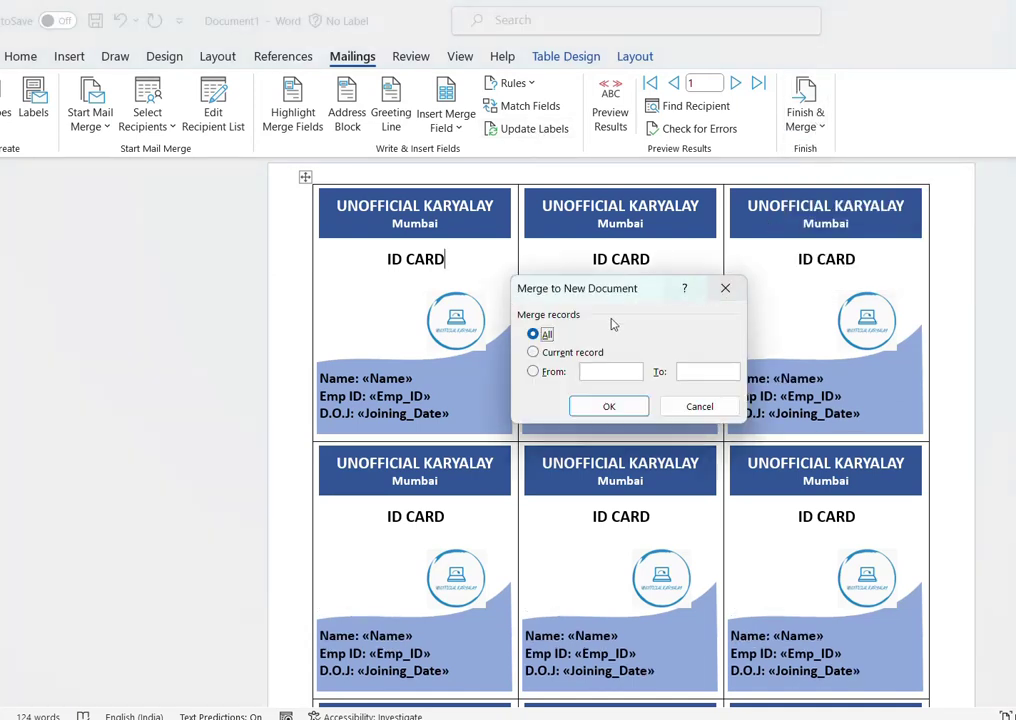
{"action": "left_click", "coordinate": [589, 405]}
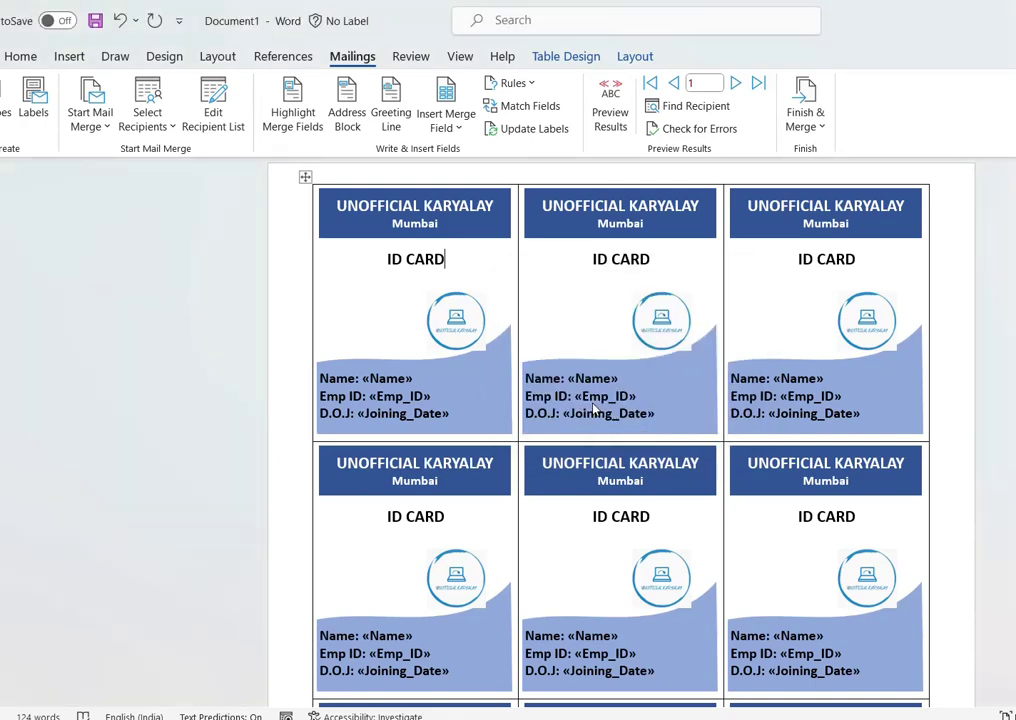
Step: Select the whole merged Labels1 document and refresh all its fields with F9
{"action": "scroll", "coordinate": [755, 424], "scroll_direction": "down", "scroll_amount": 1}
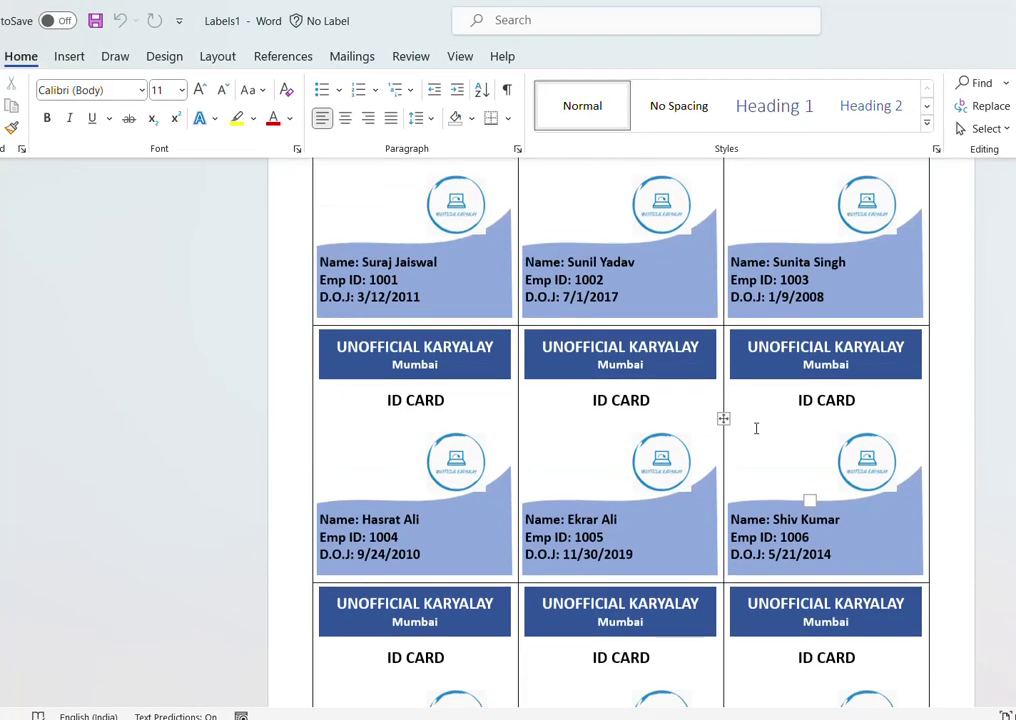
{"action": "scroll", "coordinate": [800, 330], "scroll_direction": "down", "scroll_amount": 1}
{"action": "scroll", "coordinate": [807, 391], "scroll_direction": "up", "scroll_amount": 2}
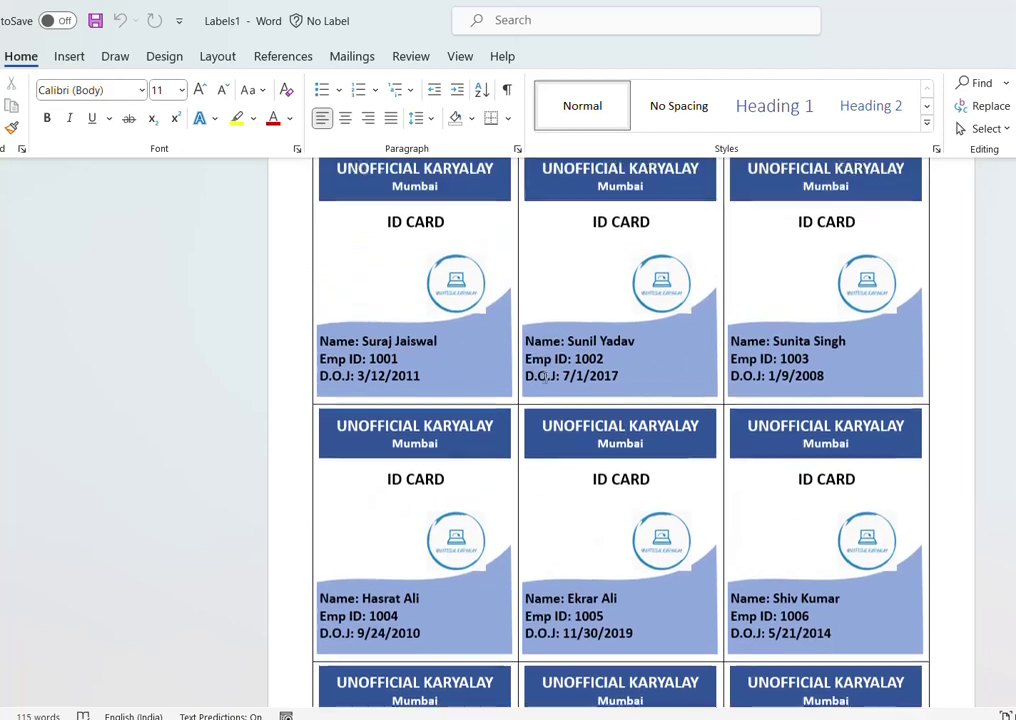
{"action": "left_click", "coordinate": [377, 302]}
{"action": "key", "text": "ctrl+a"}
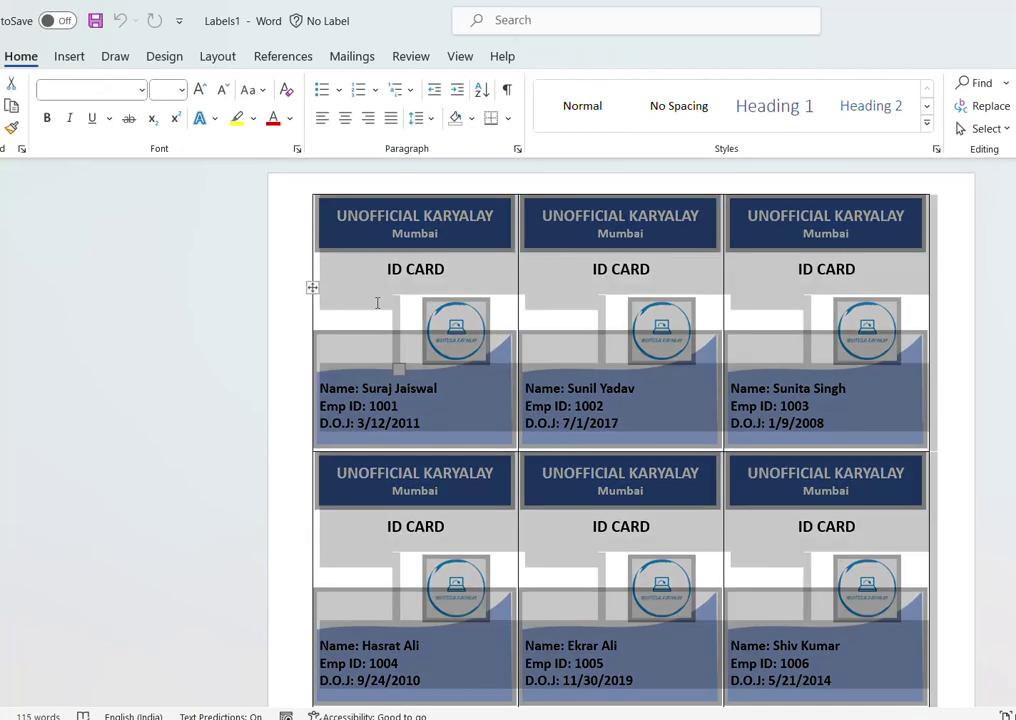
{"action": "key", "text": "F9"}
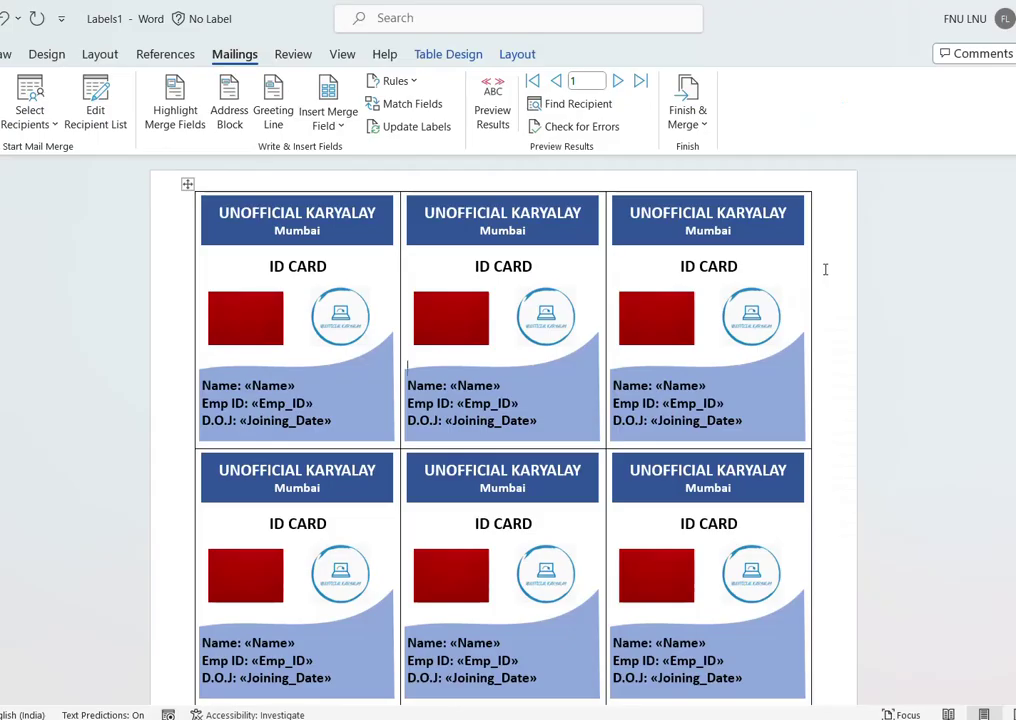
{"action": "scroll", "coordinate": [826, 270], "scroll_direction": "down", "scroll_amount": 5}
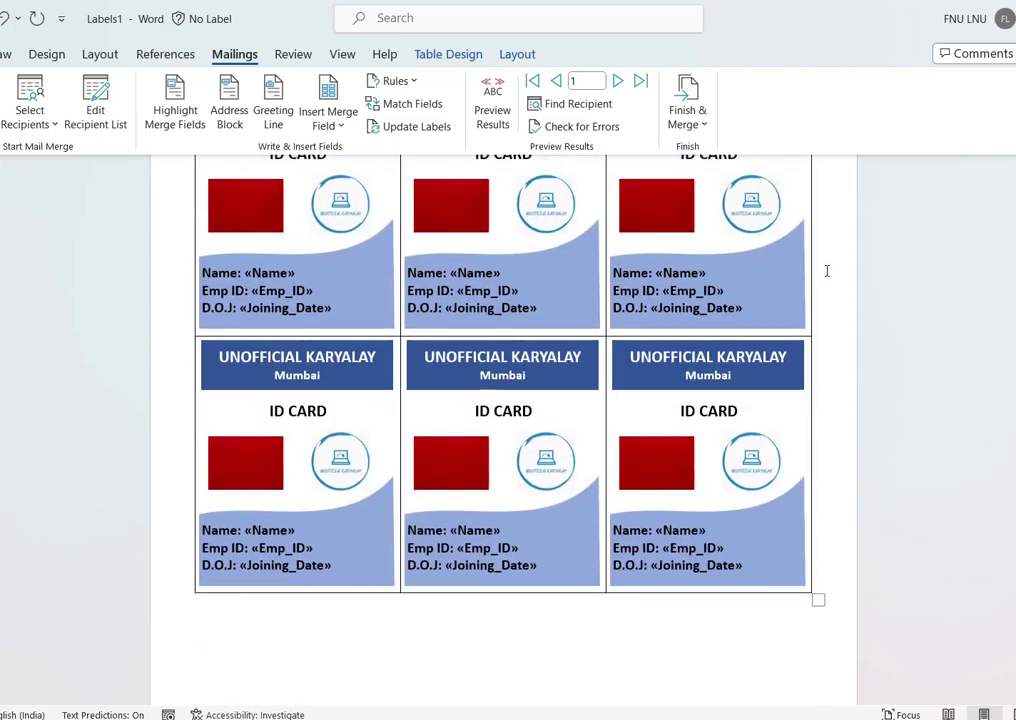
{"action": "scroll", "coordinate": [827, 269], "scroll_direction": "up", "scroll_amount": 5}
{"action": "scroll", "coordinate": [821, 275], "scroll_direction": "up", "scroll_amount": 1}
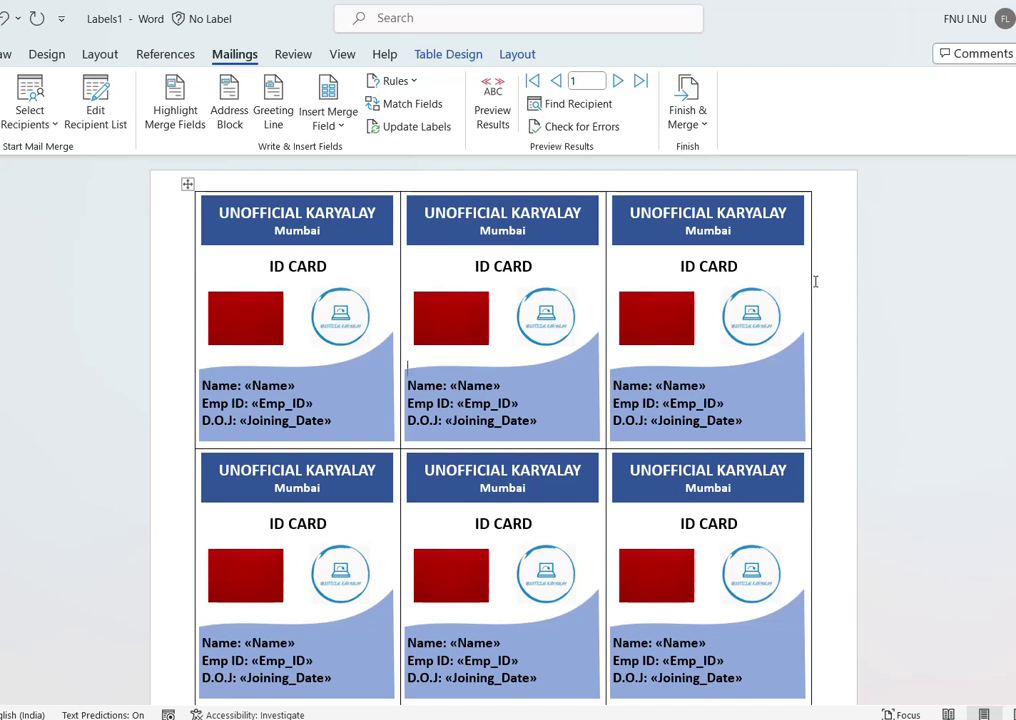
{"action": "scroll", "coordinate": [815, 282], "scroll_direction": "down", "scroll_amount": 2}
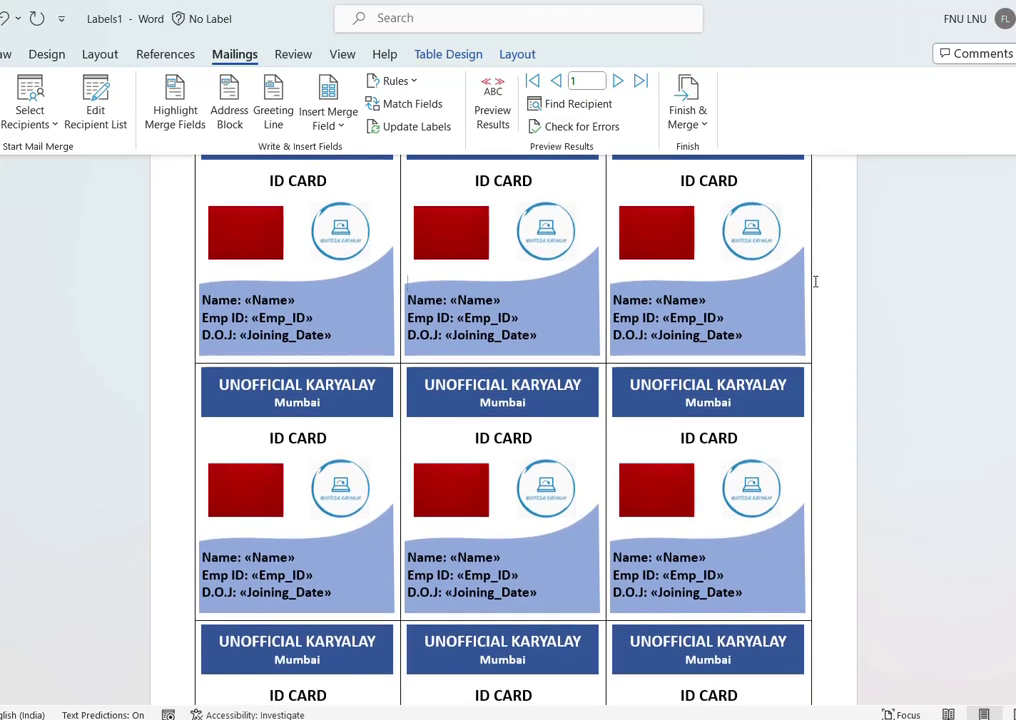
{"action": "scroll", "coordinate": [815, 283], "scroll_direction": "down", "scroll_amount": 2}
{"action": "scroll", "coordinate": [815, 283], "scroll_direction": "down", "scroll_amount": 2}
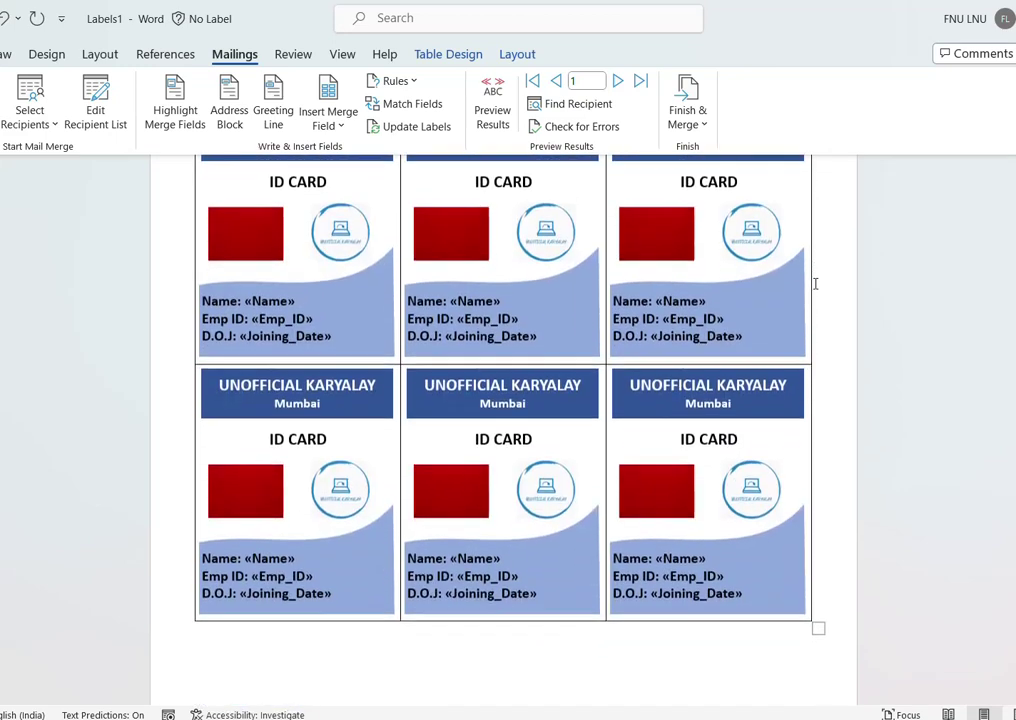
{"action": "scroll", "coordinate": [815, 283], "scroll_direction": "up", "scroll_amount": 3}
{"action": "scroll", "coordinate": [815, 283], "scroll_direction": "up", "scroll_amount": 2}
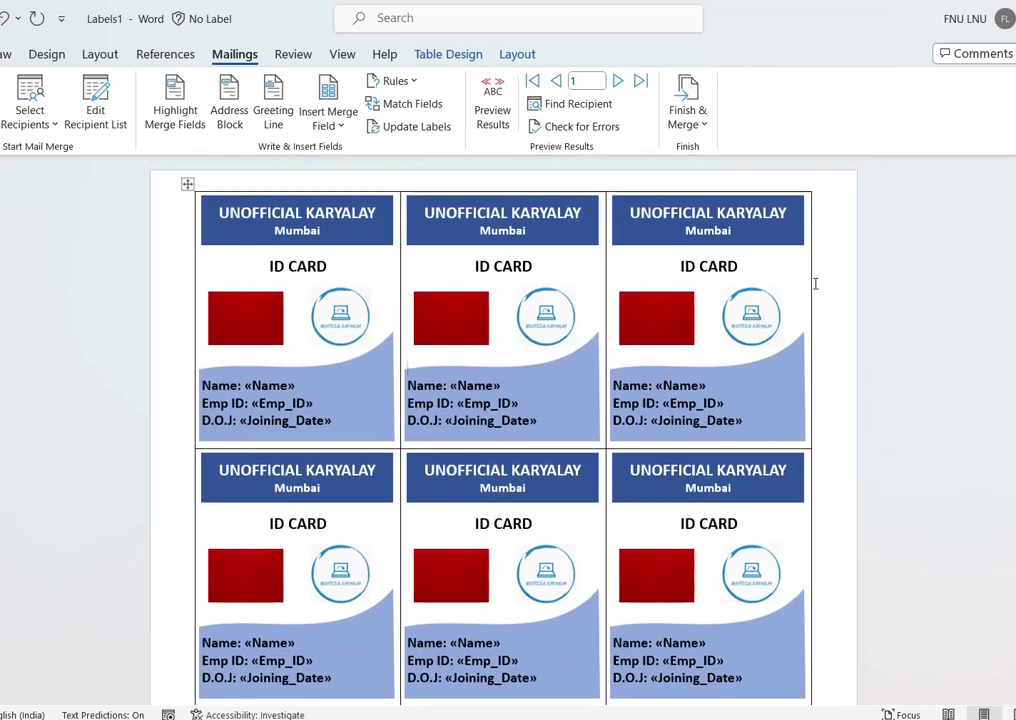